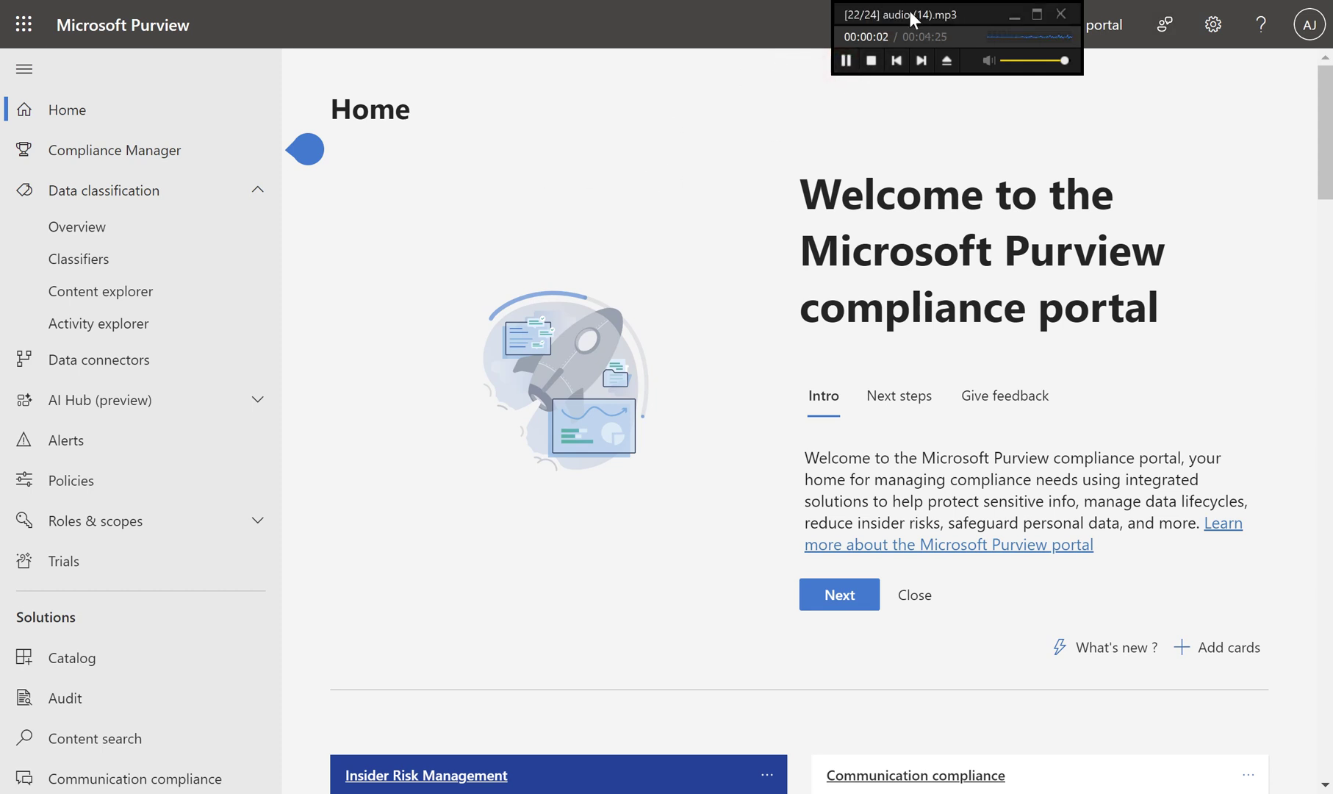
Go to Data classification > Classifiers > Sensitive info types and start a new sensitive info type.
key("x")
left_click(155, 36)
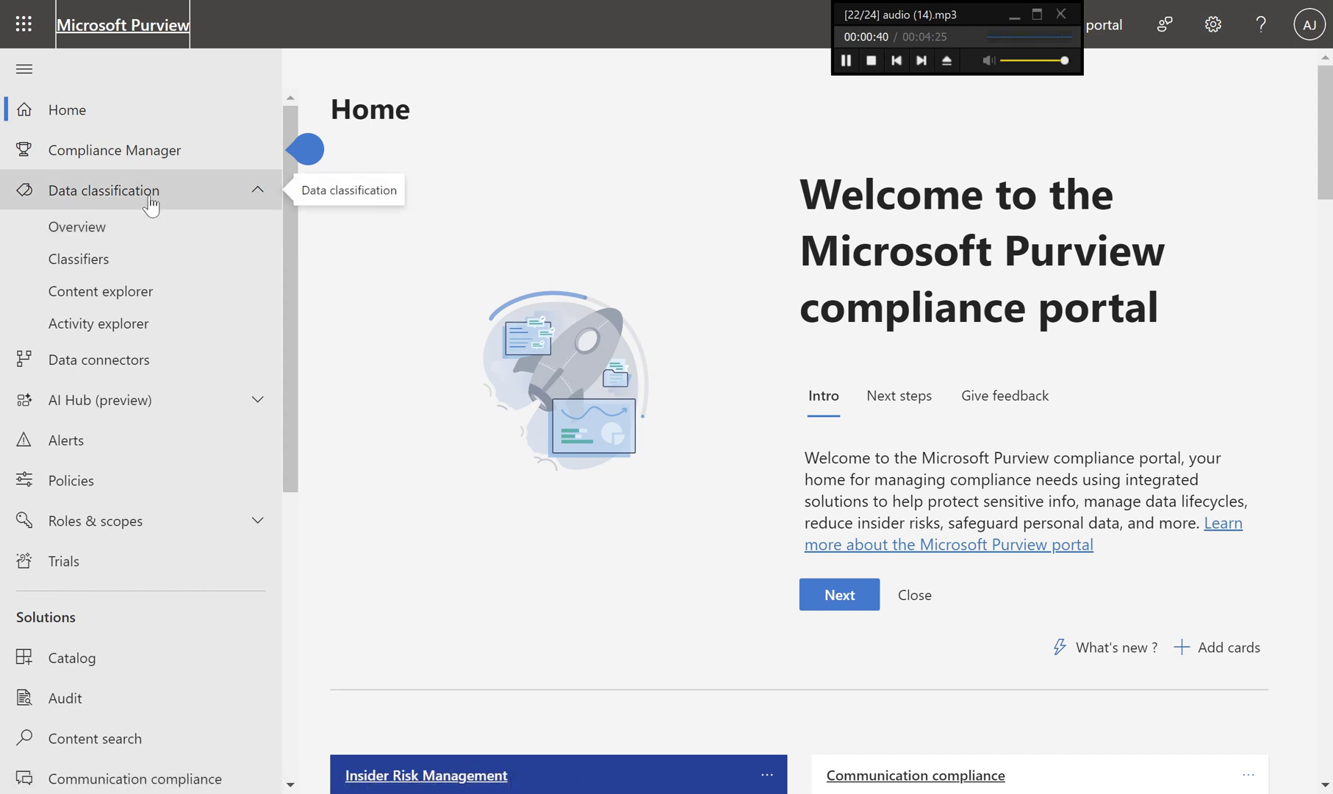
left_click(122, 266)
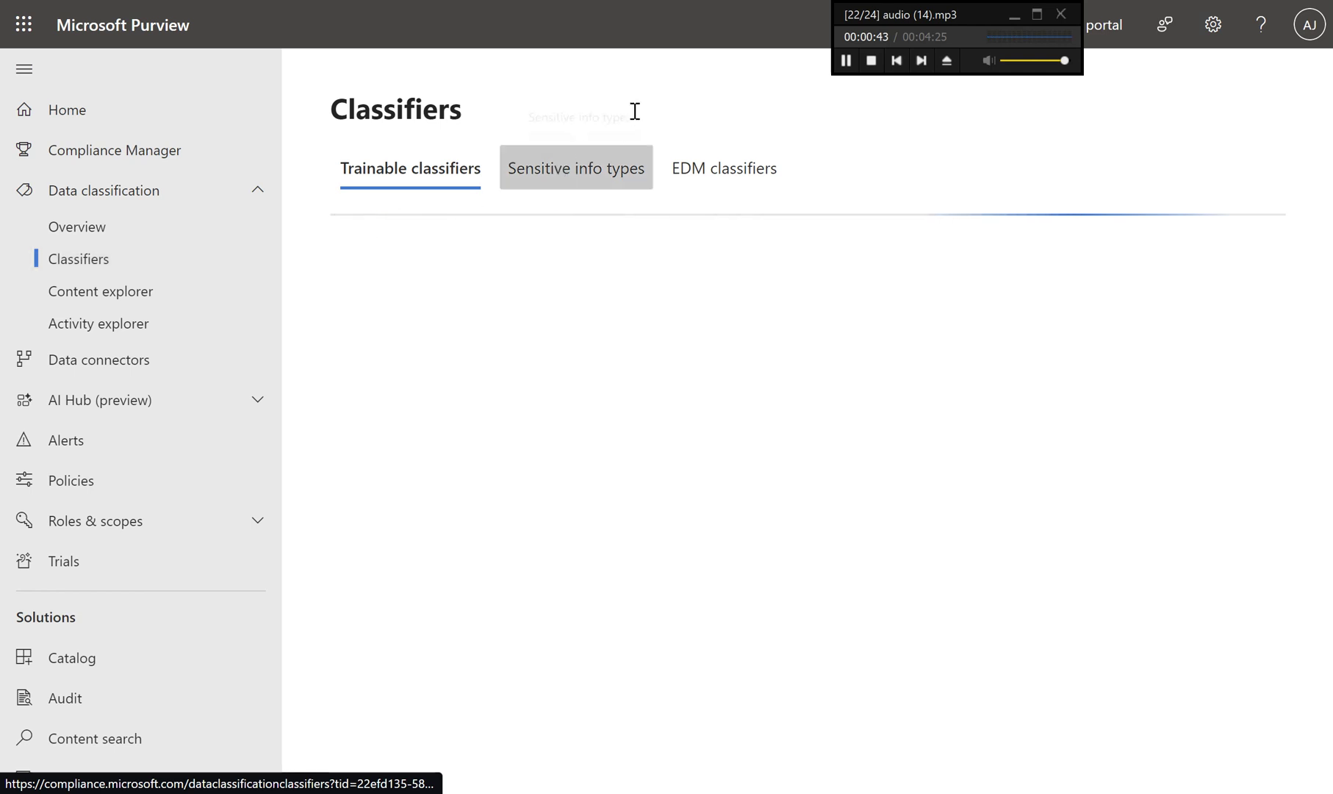
left_click(601, 172)
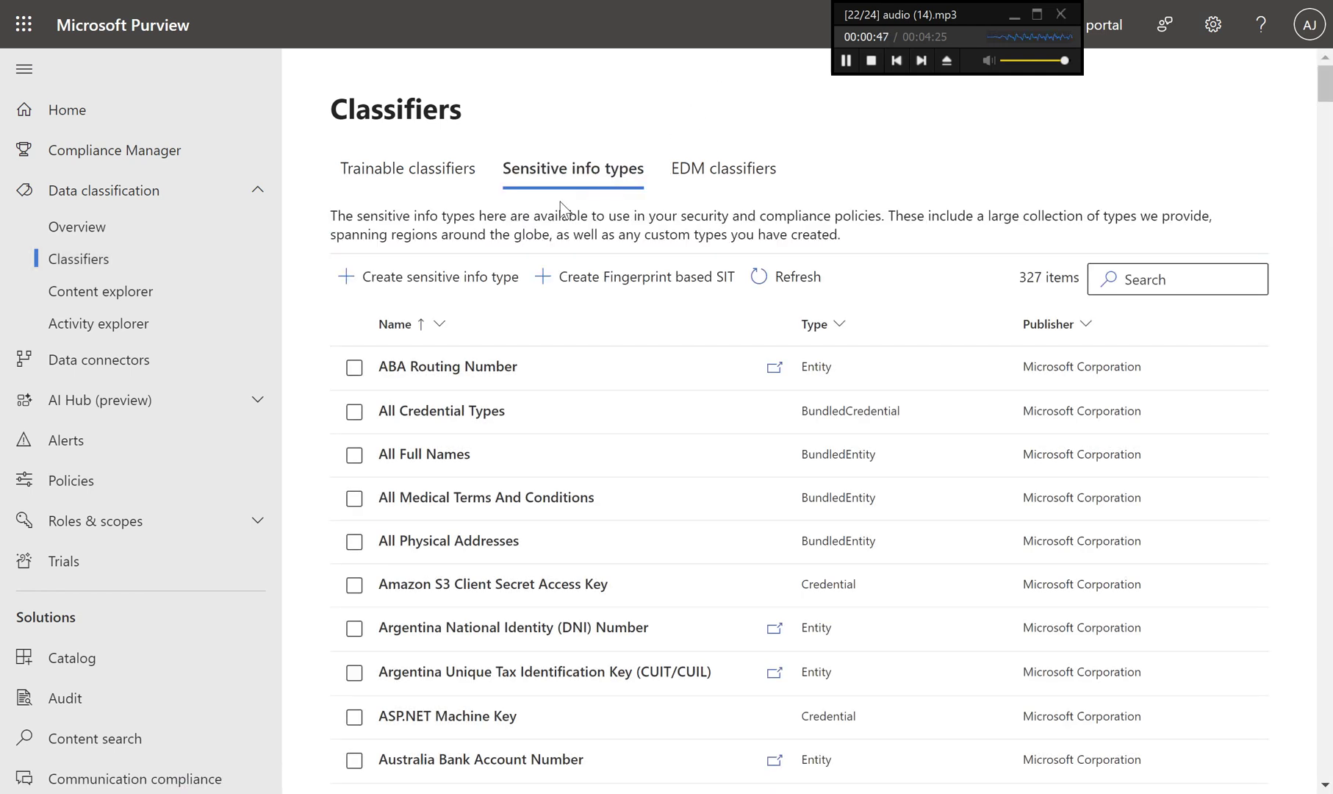
left_click(490, 278)
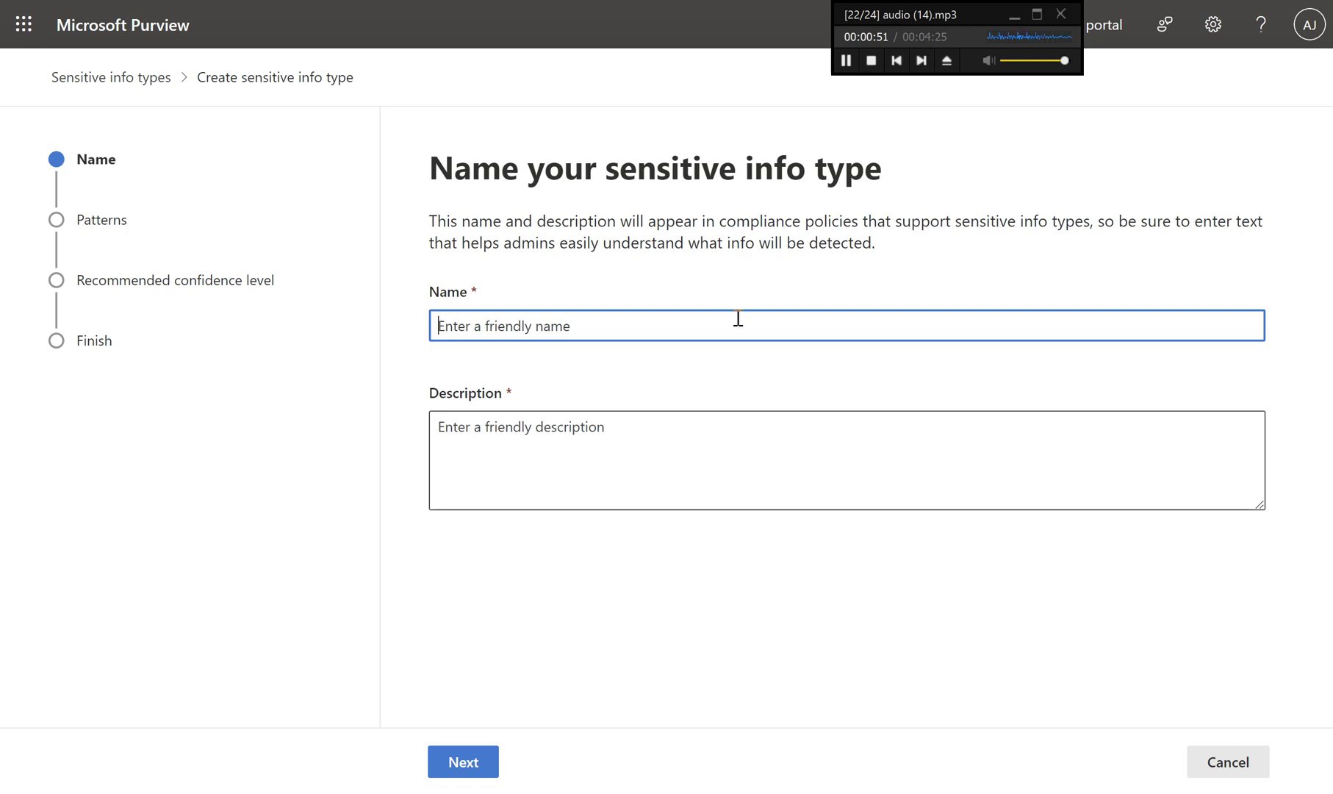
Name the info type 'Custom Credit Card Detection', copied from the Notepad notes.
mouse_move(948, 790)
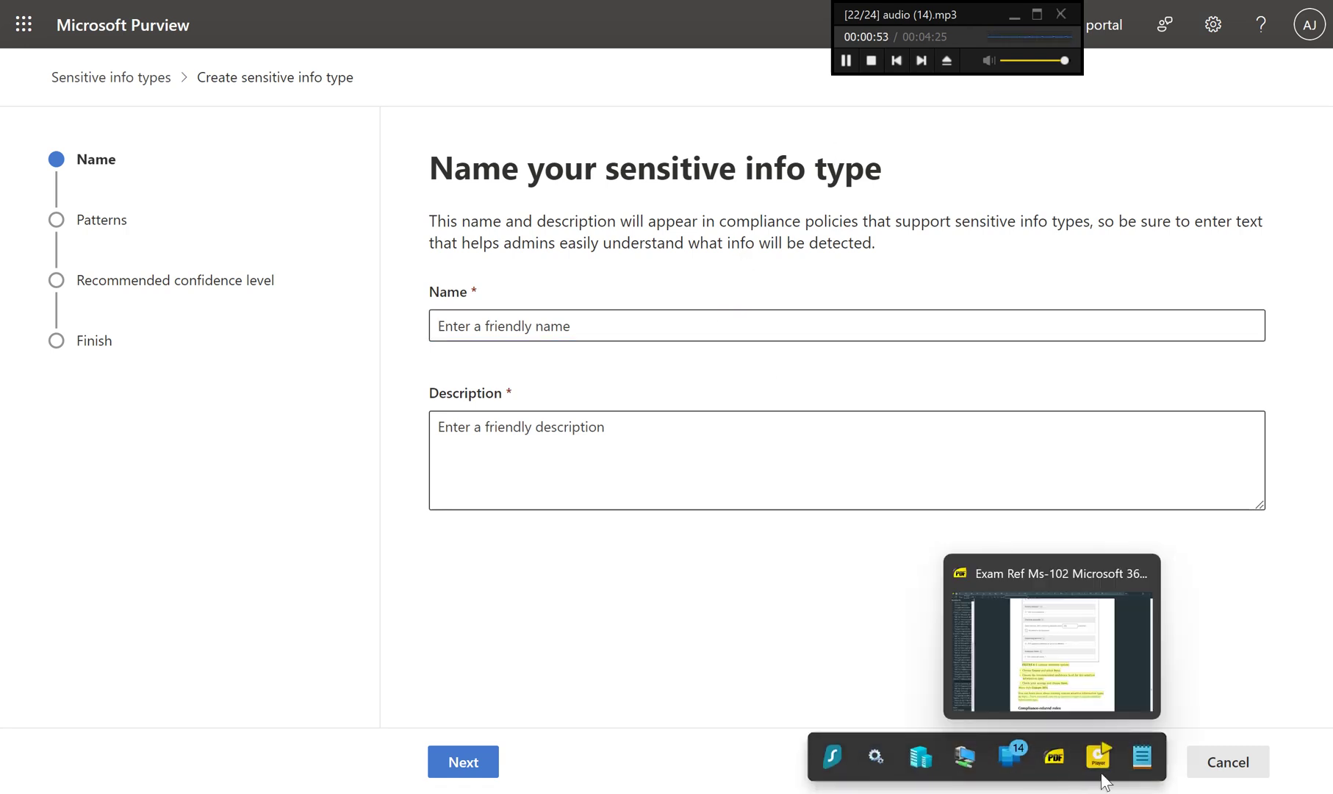
left_click(1142, 778)
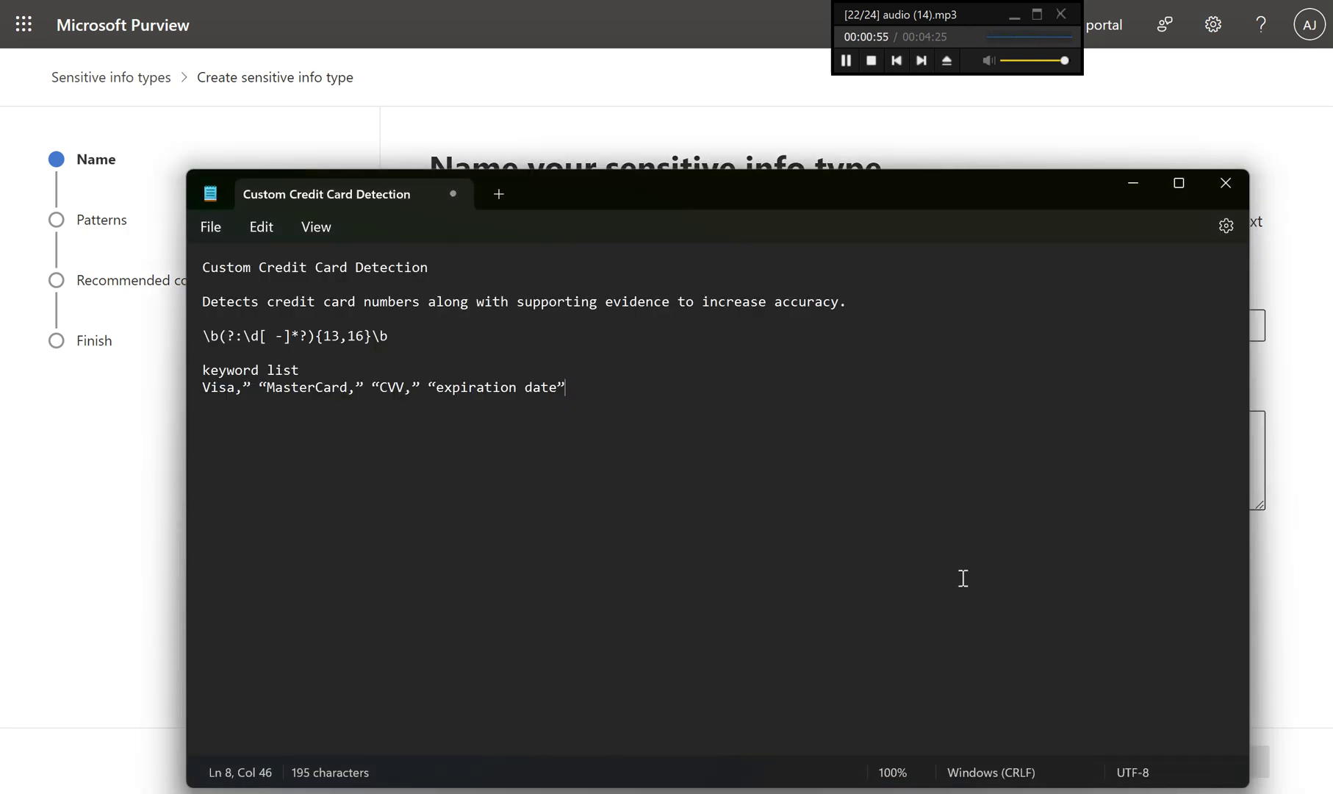
triple_click(418, 273)
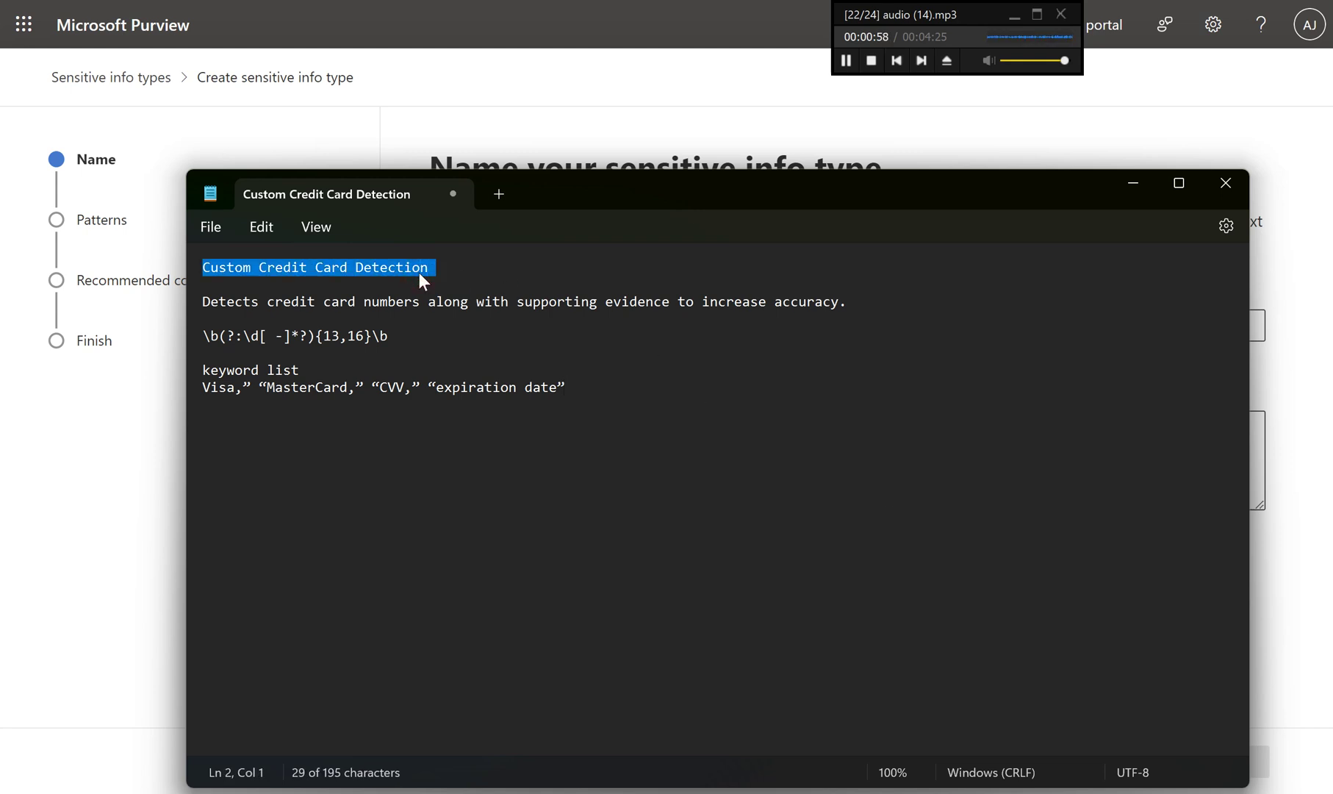
key("ctrl+c")
left_click(534, 132)
left_click(524, 318)
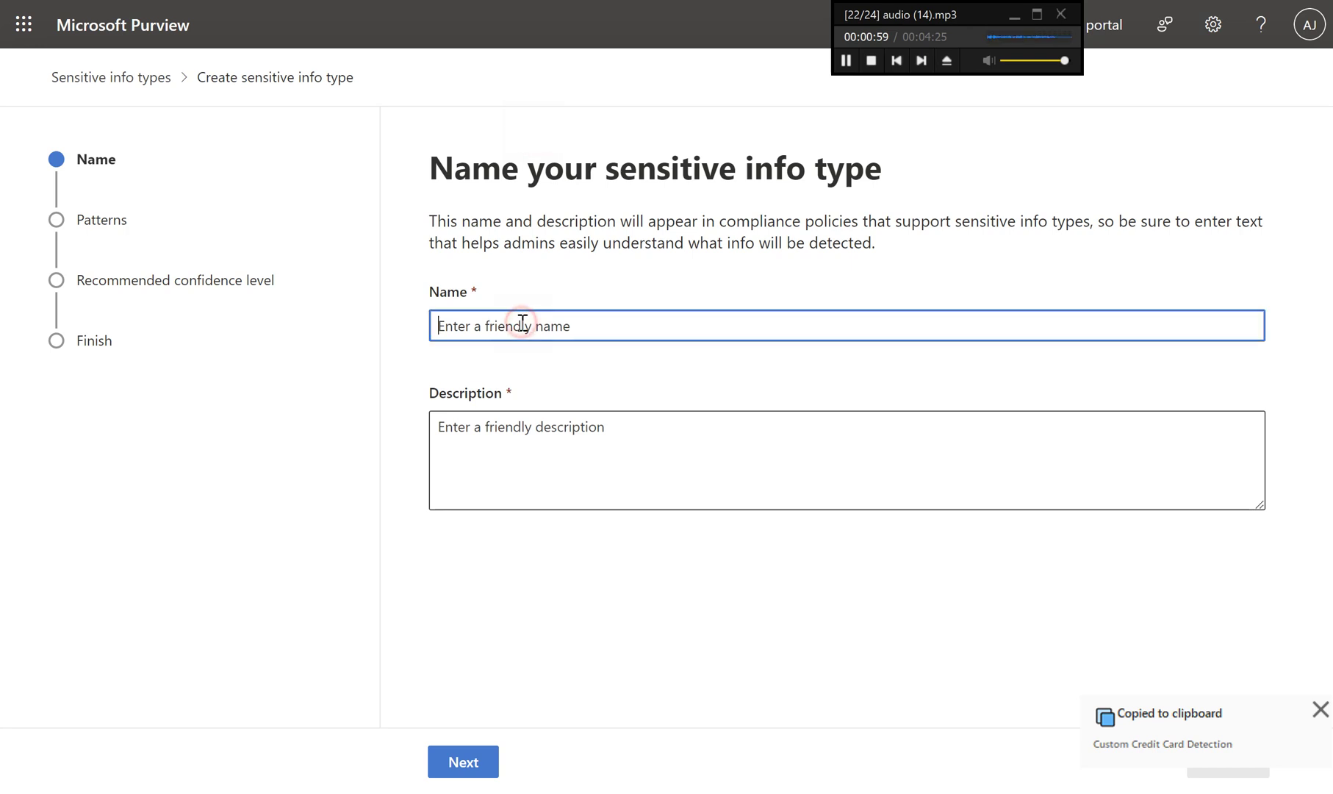
key("ctrl+v")
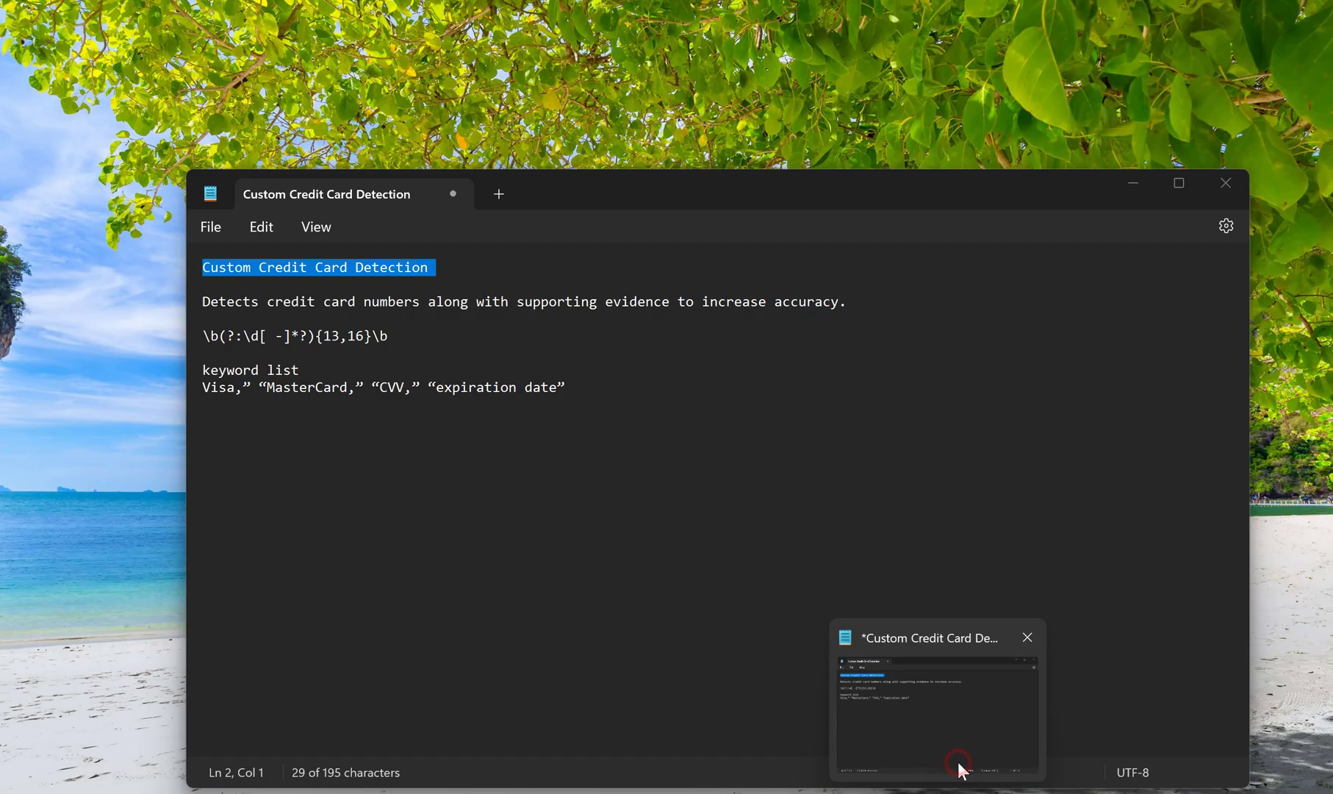
Fill in the prepared description from the notes and continue to the Patterns step.
left_click(958, 767)
triple_click(663, 306)
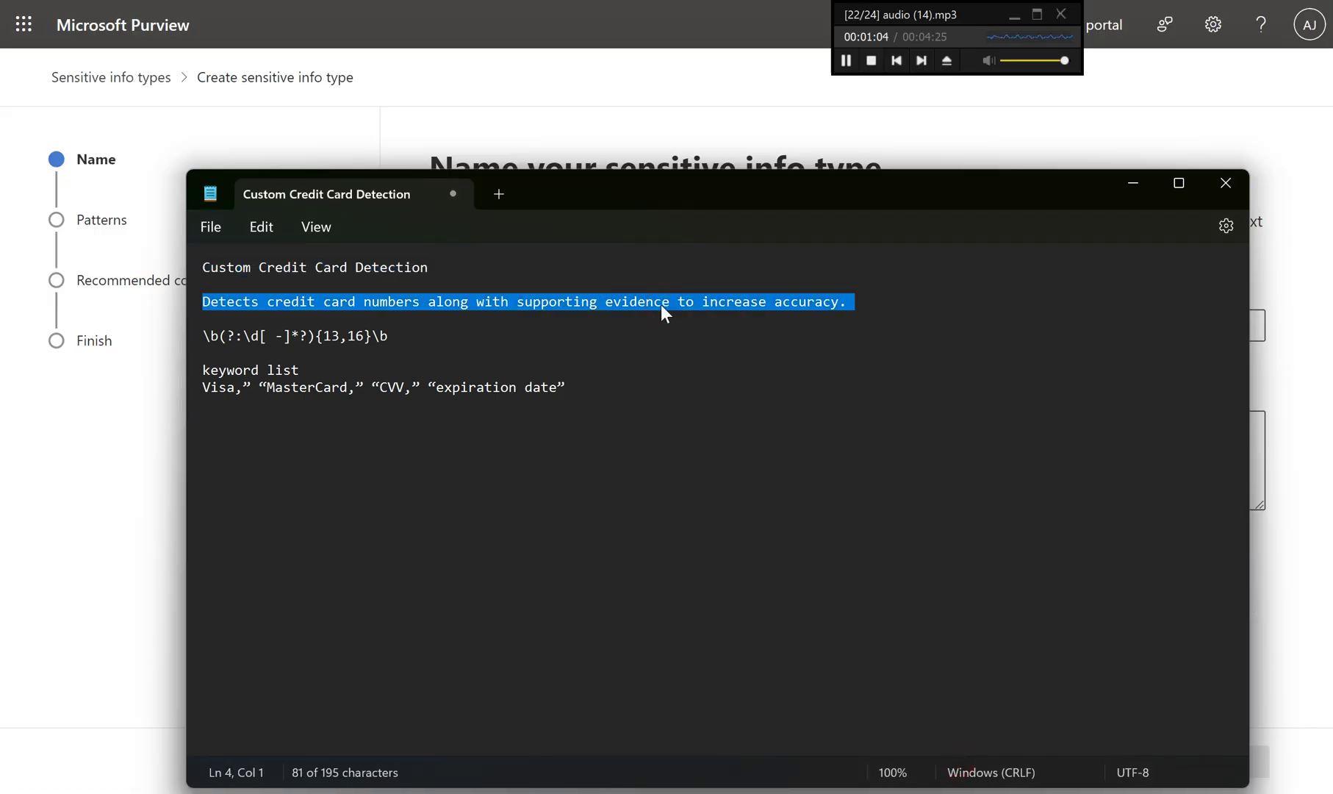
key("ctrl+c")
left_click(694, 130)
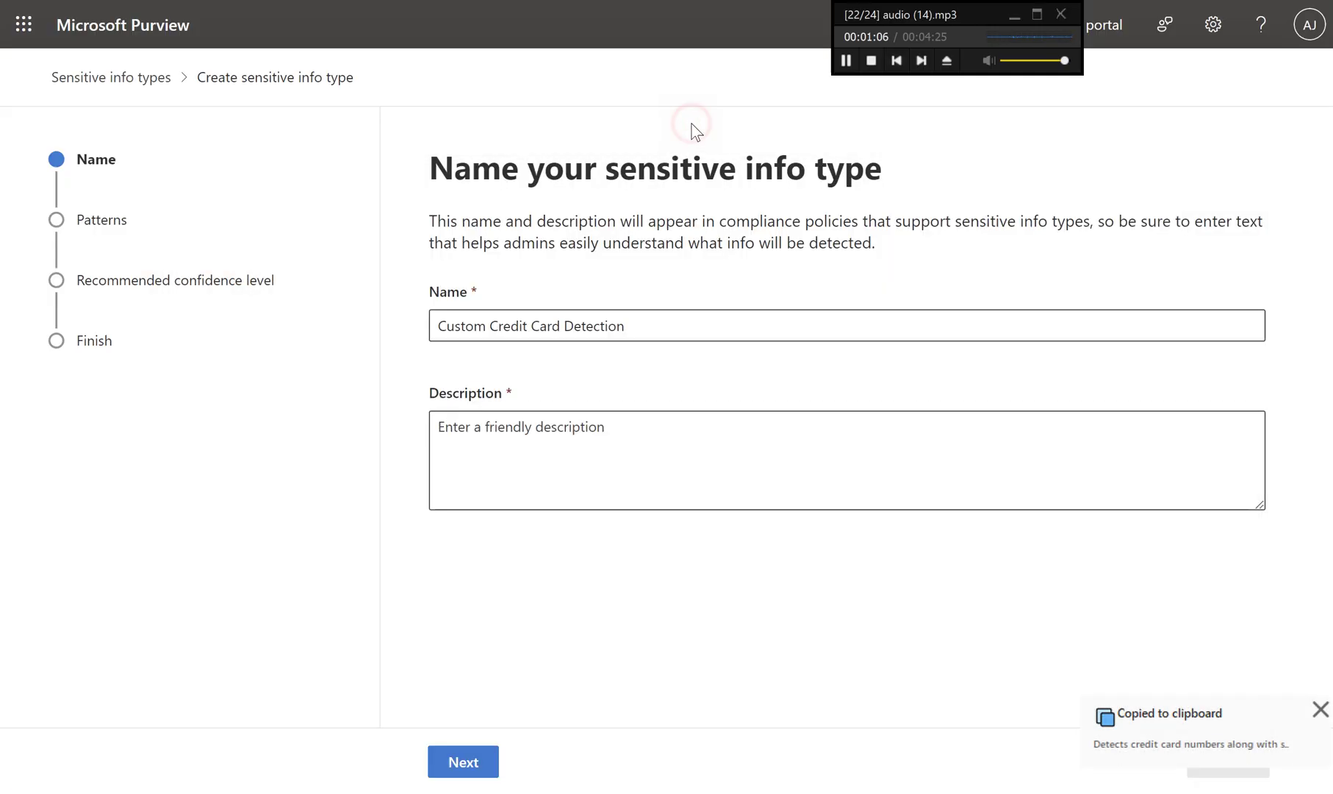
left_click(580, 436)
key("ctrl+v")
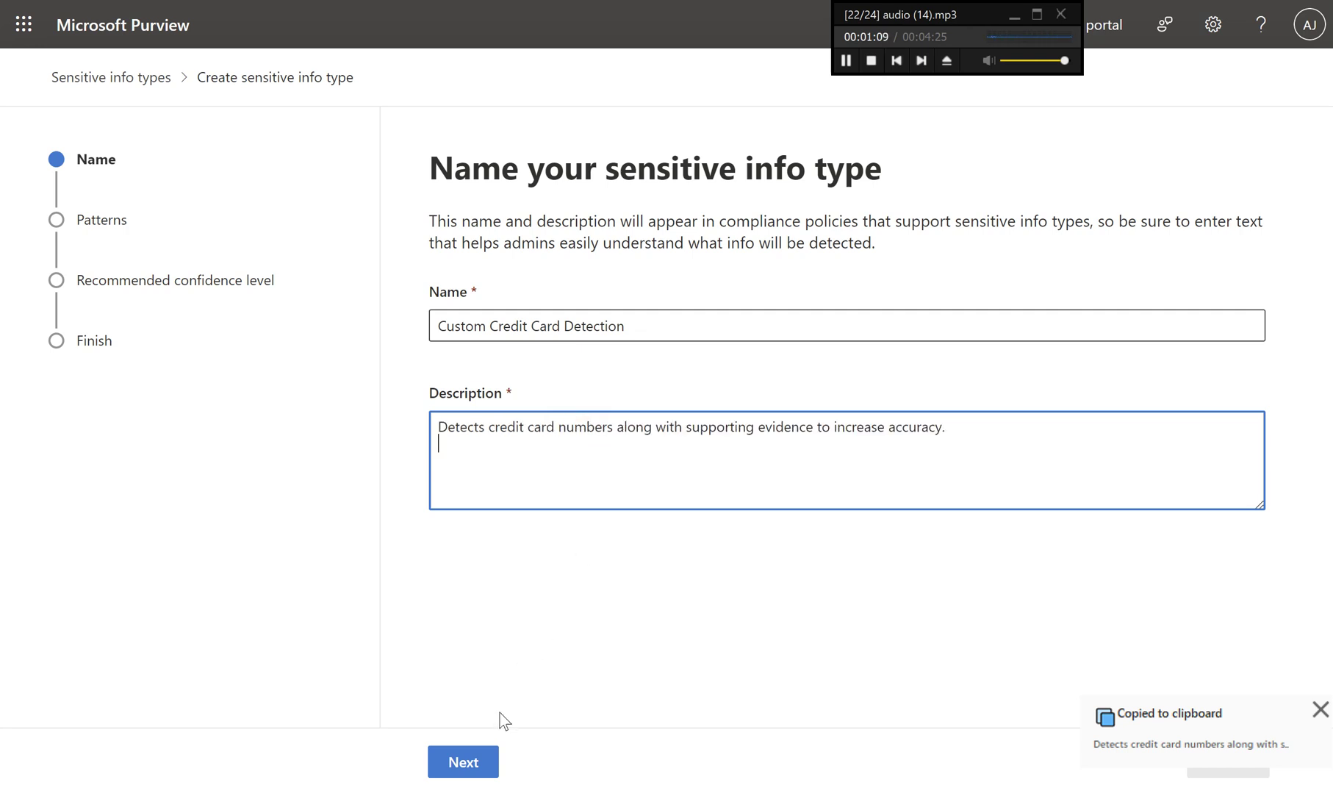
left_click(474, 764)
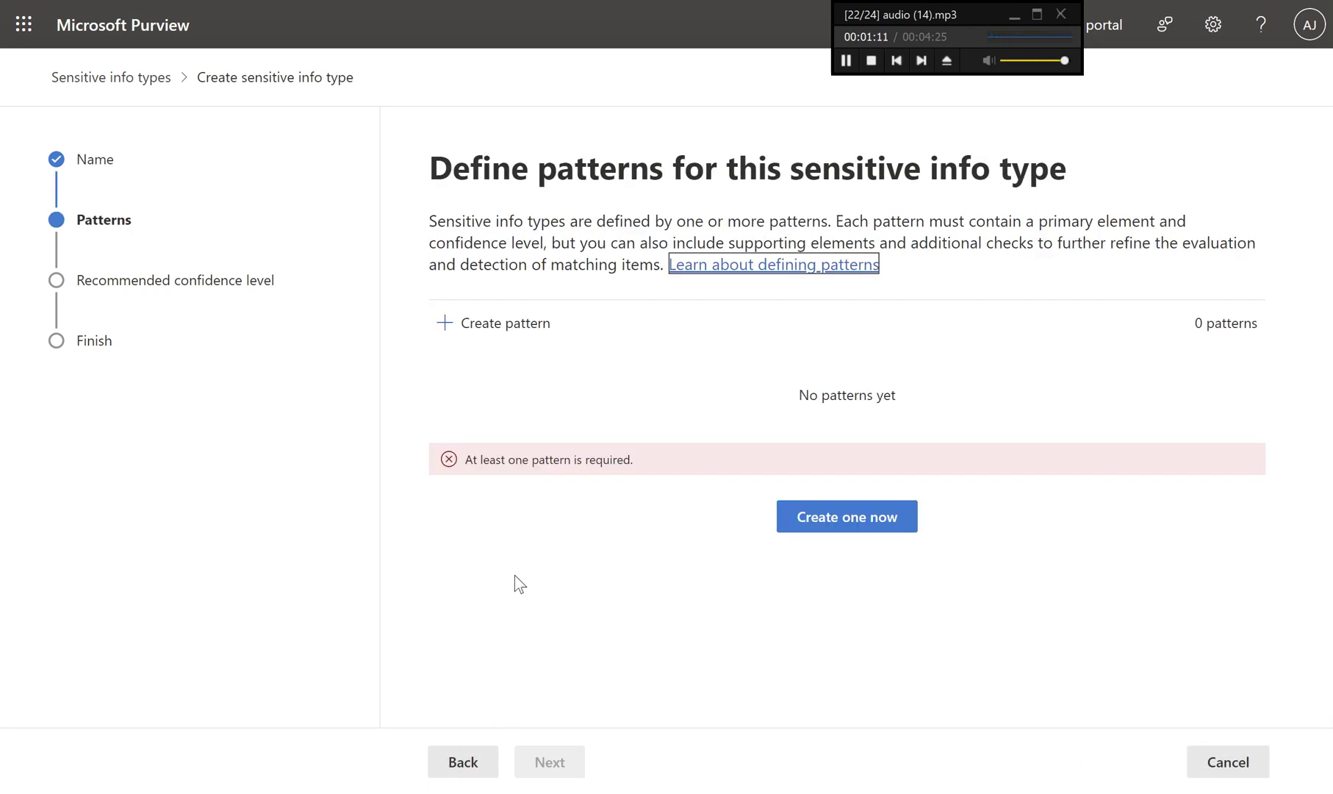
Start a new pattern at Medium confidence and bring up the primary element choices.
left_click(533, 340)
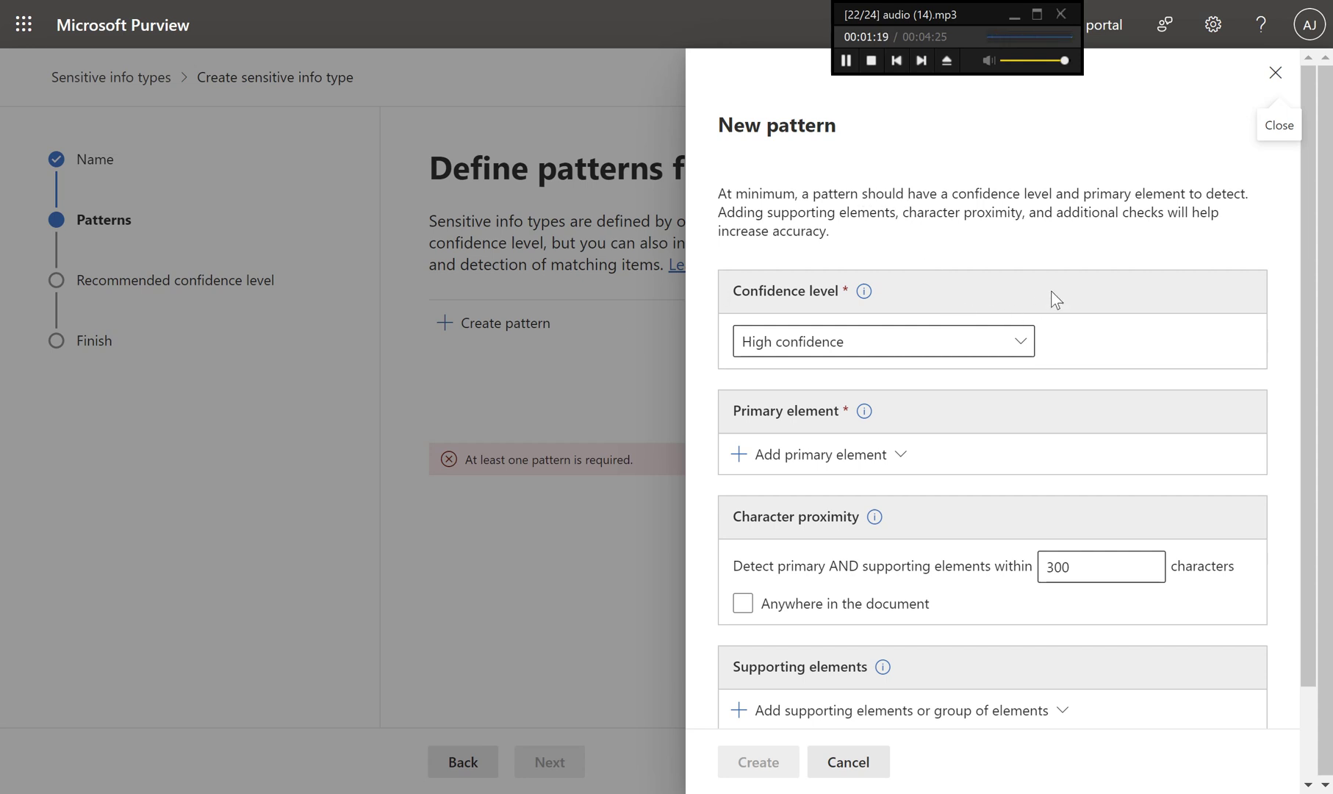
left_click(1021, 354)
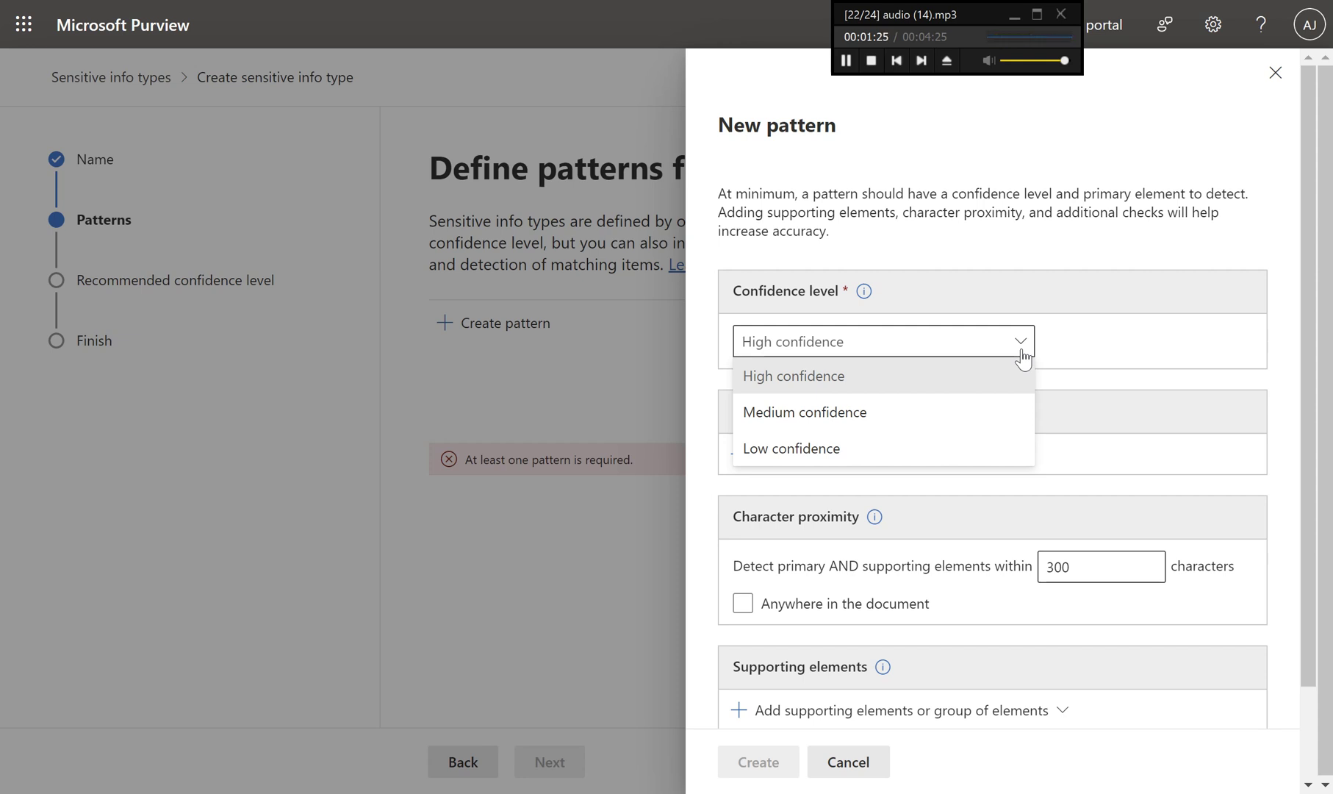
left_click(972, 410)
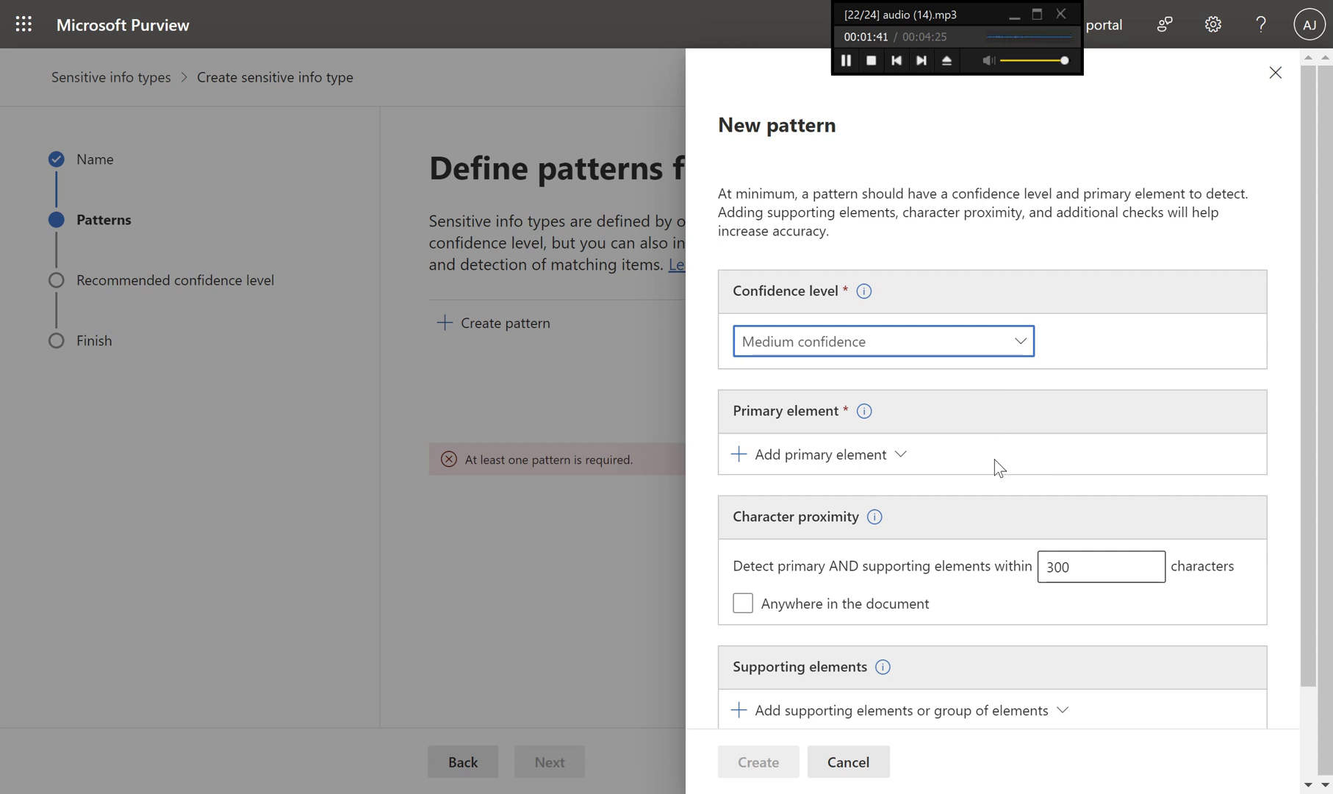
left_click(879, 459)
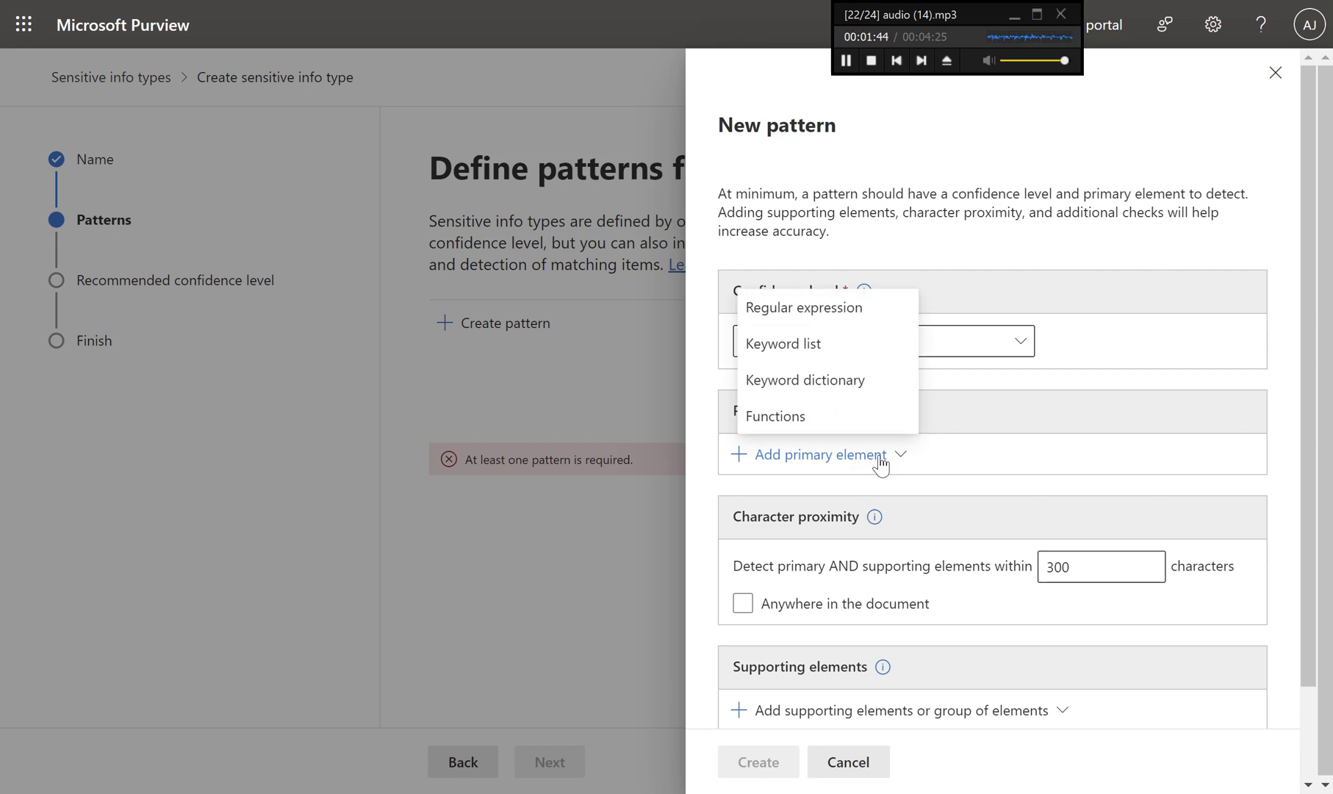
Make the primary element a regular expression with the ID 'reg expression'.
left_click(843, 307)
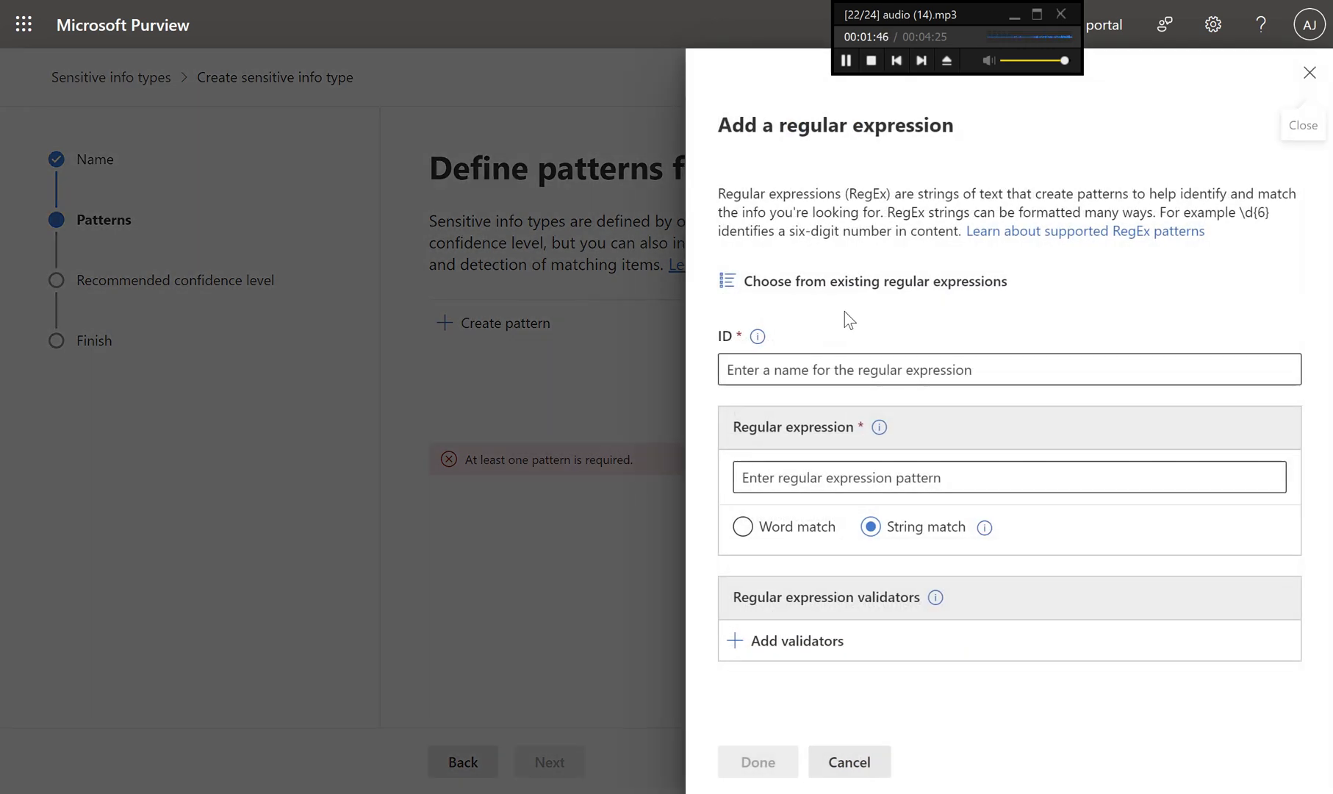
left_click(841, 371)
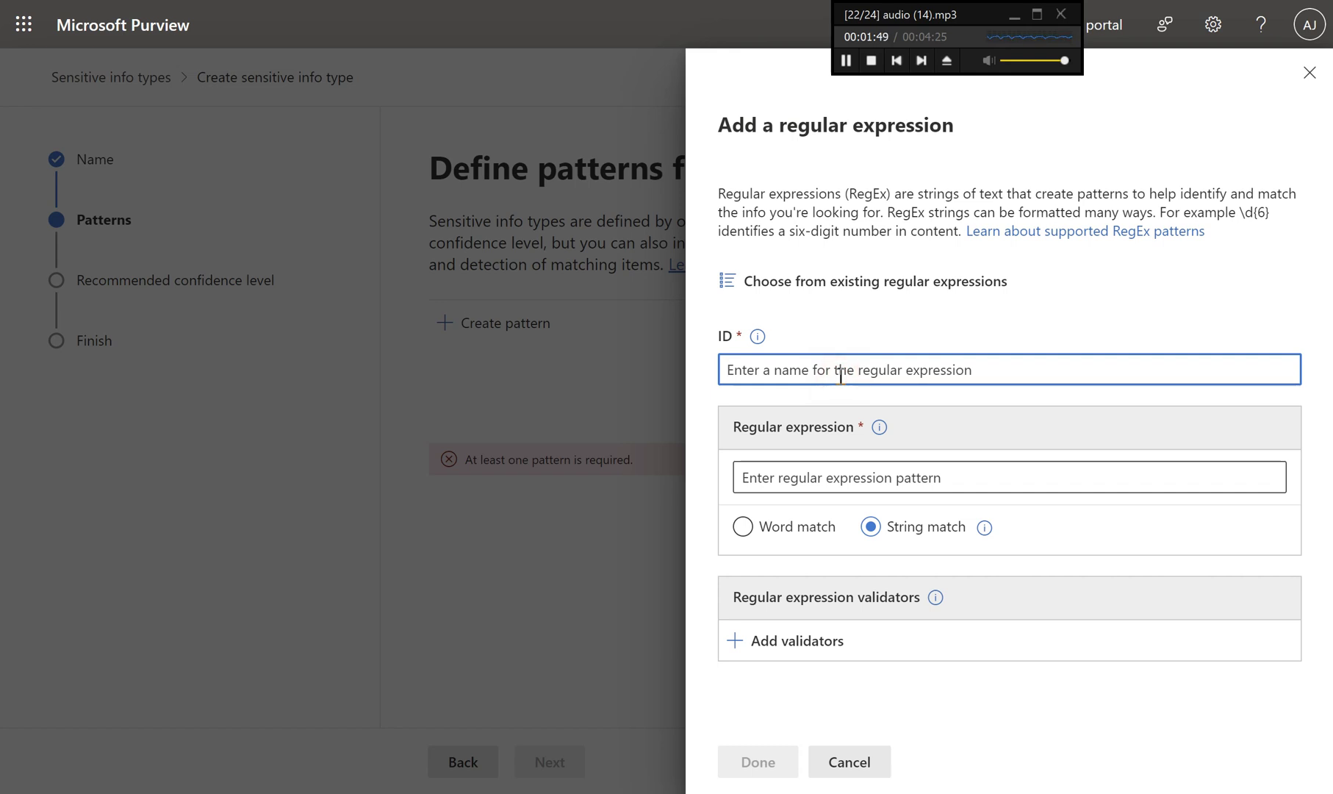
type("r")
key("BackSpace")
type("r")
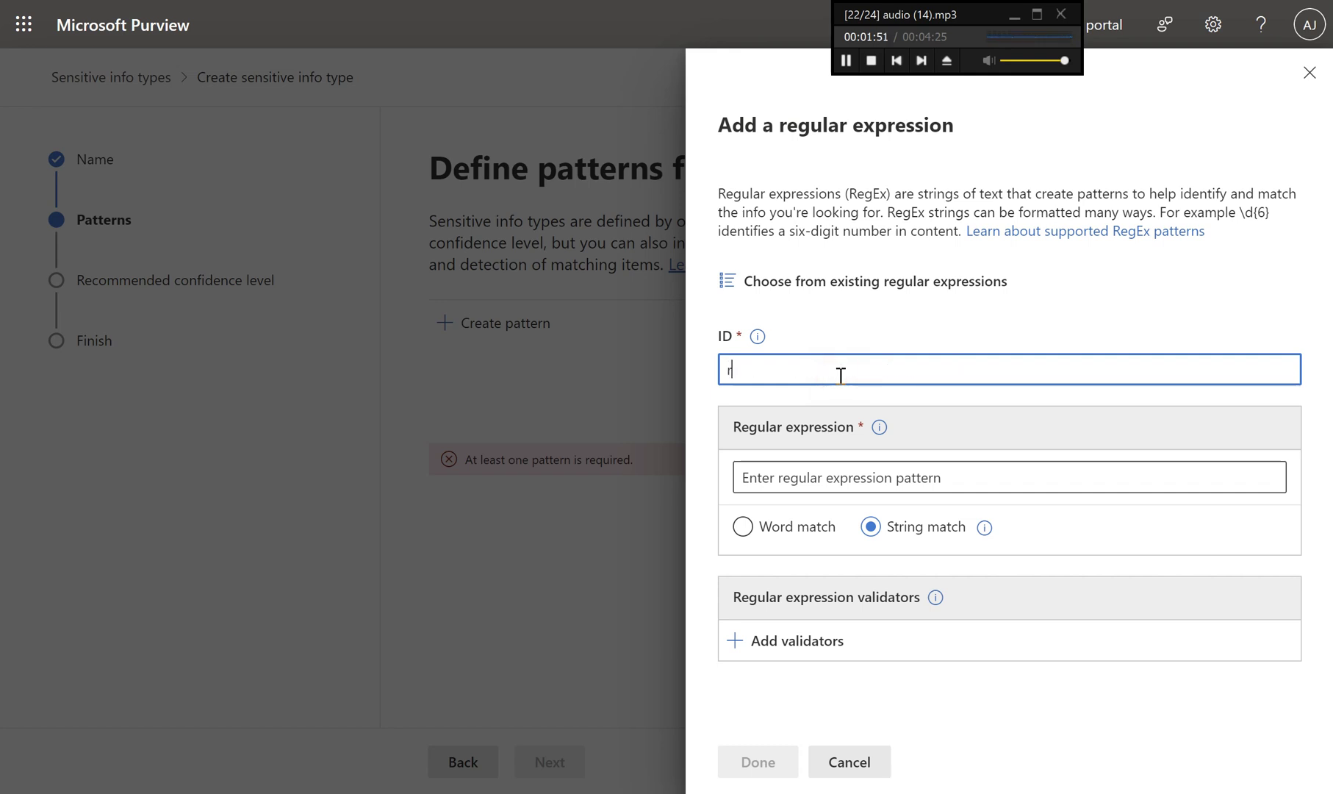
type("eg expression")
left_click(848, 62)
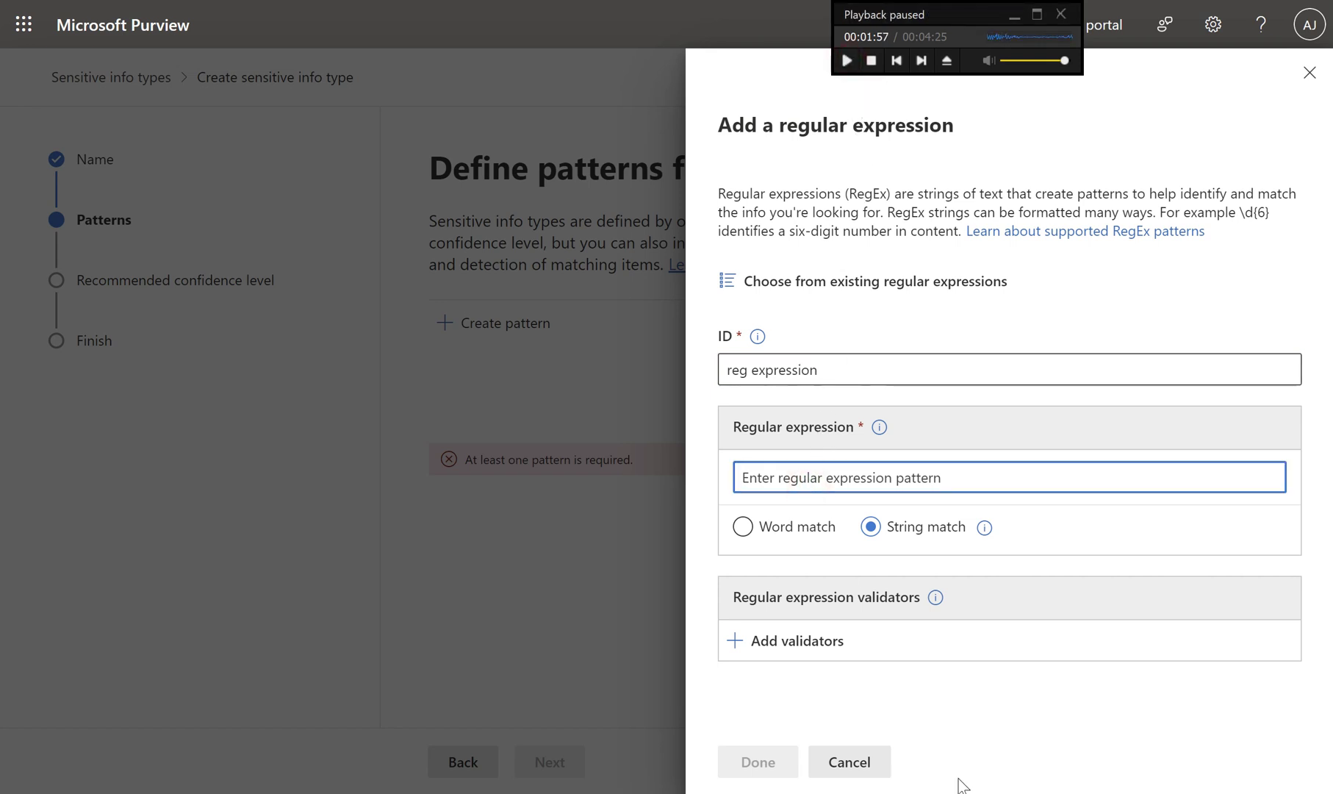
Enter the regex \b(?:\d[ -]*?){13,16}\b, copied from the notes, as the pattern.
mouse_move(963, 790)
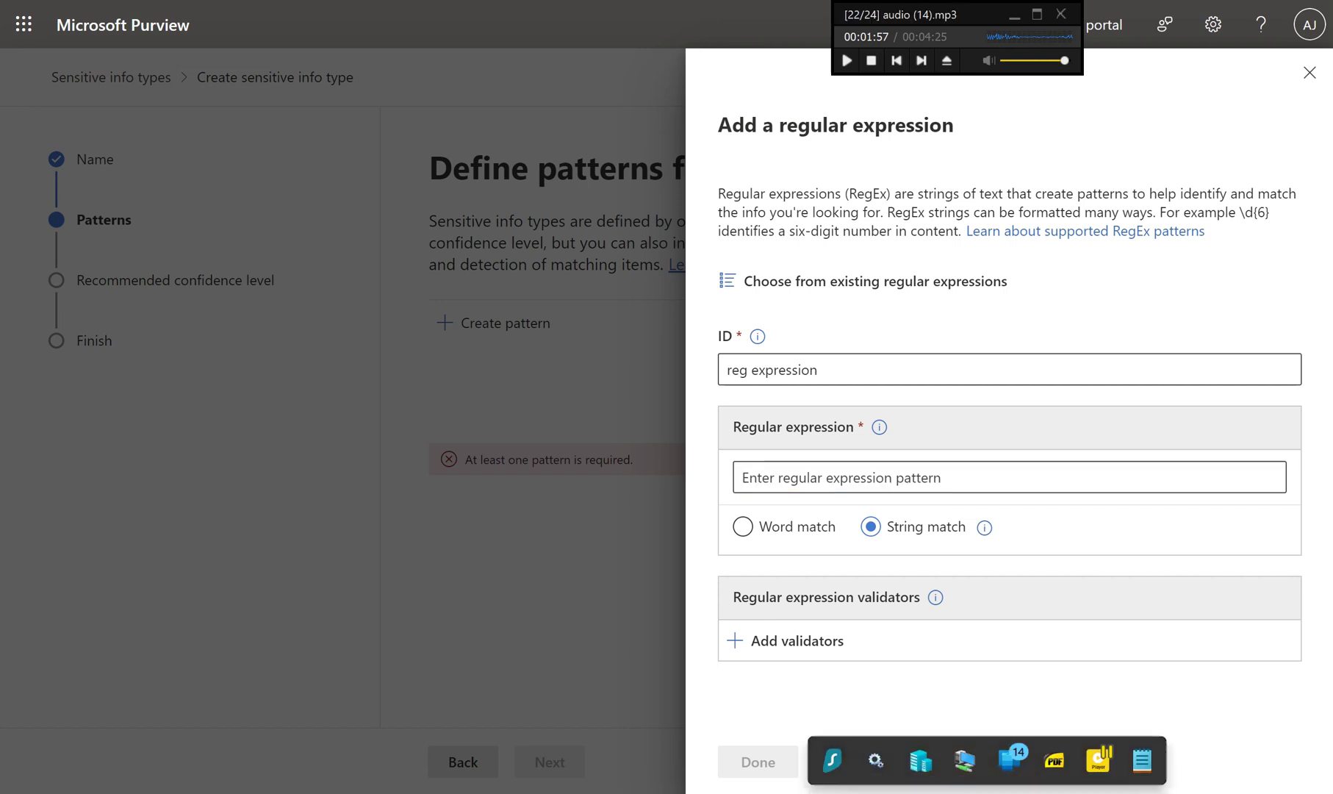
left_click(1141, 760)
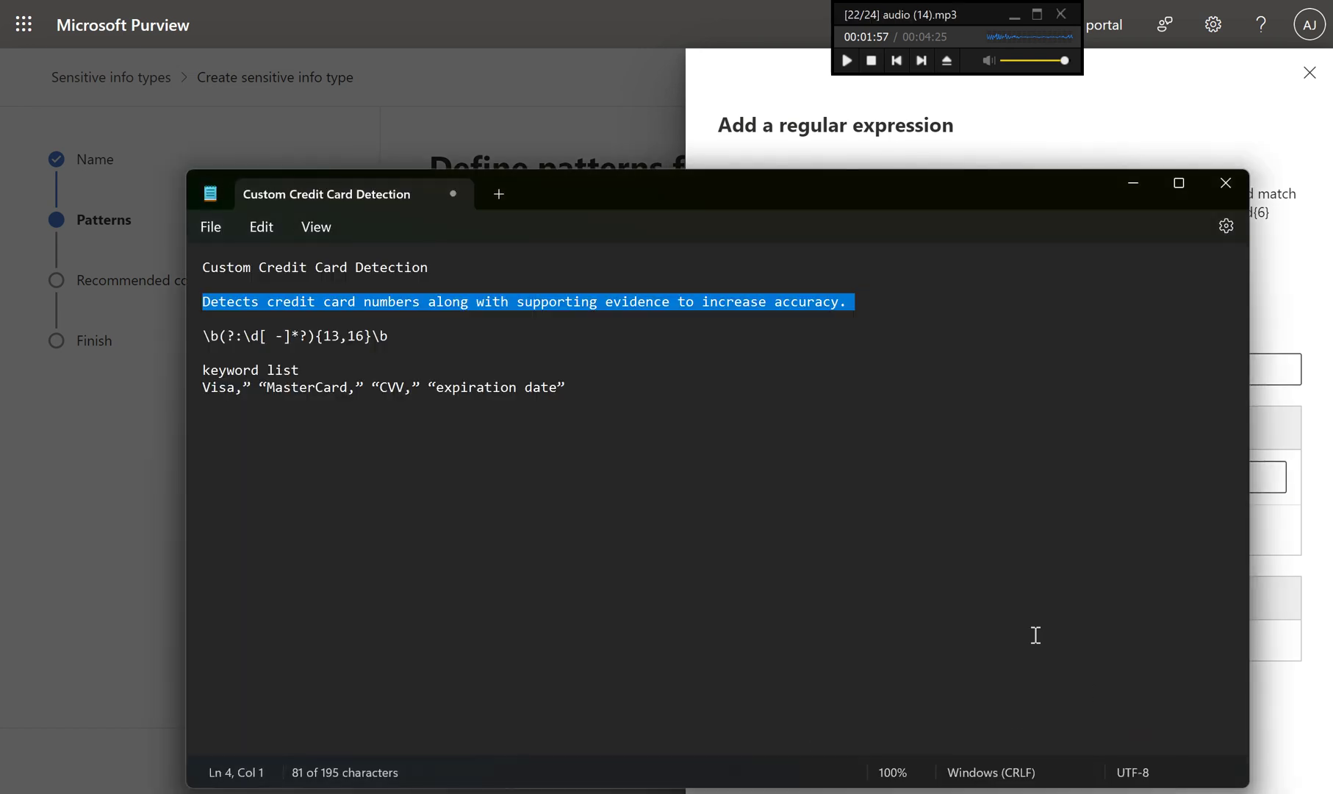
triple_click(372, 336)
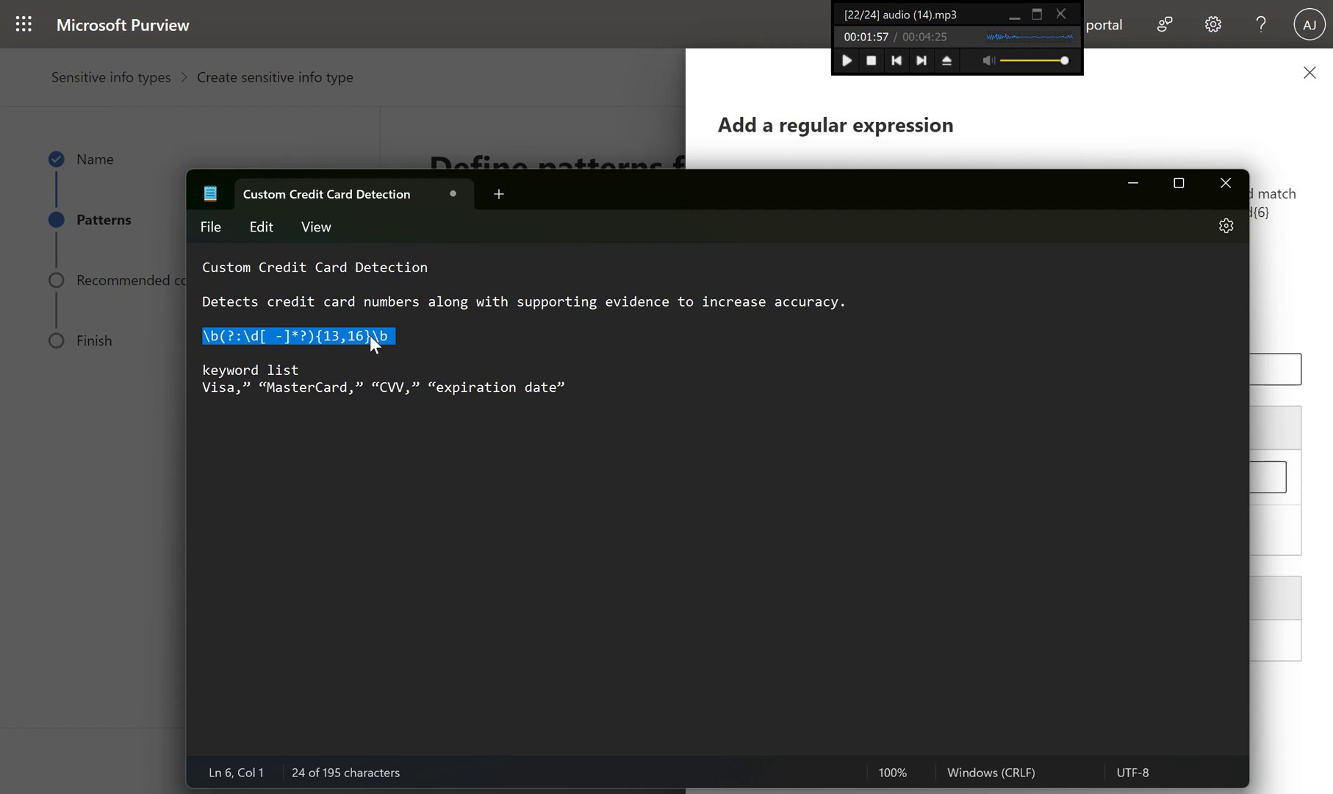
key("ctrl+c")
left_click(748, 145)
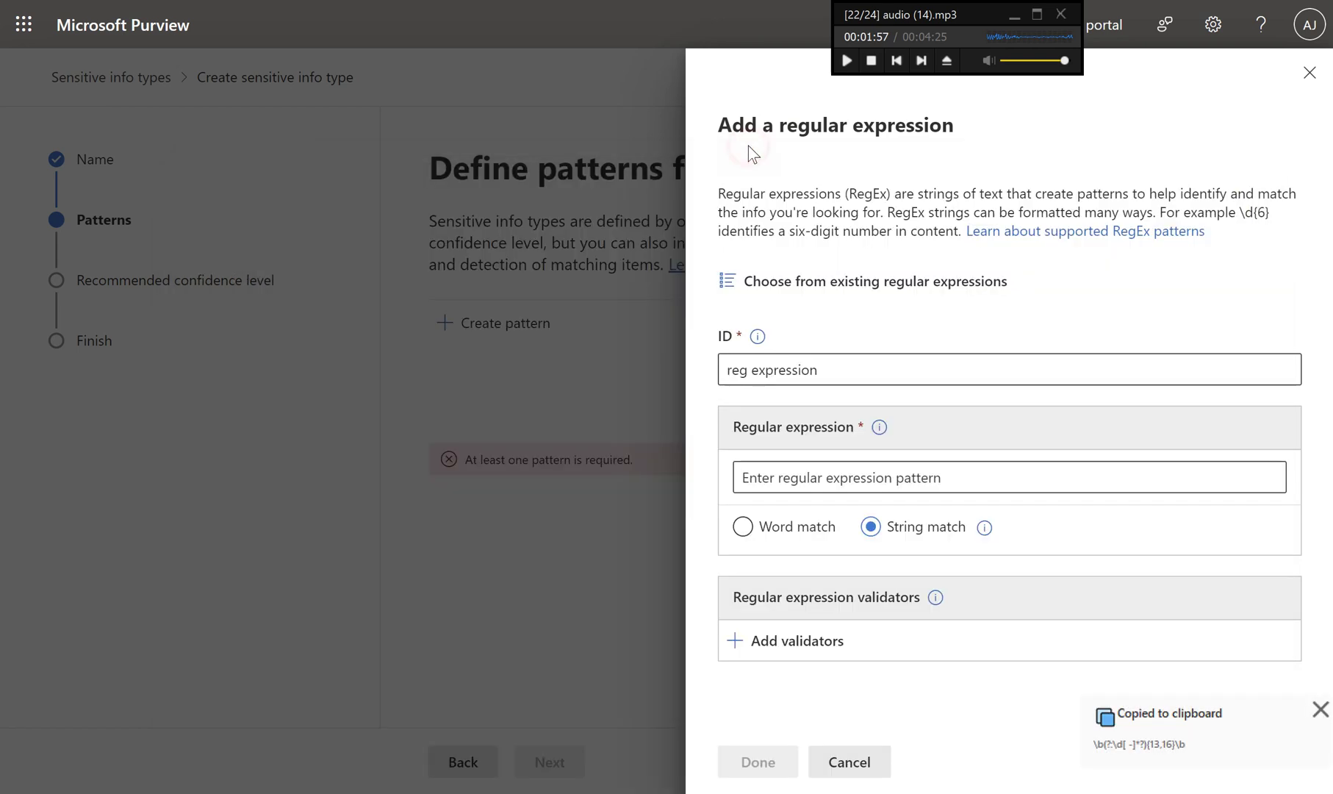
left_click(795, 478)
key("ctrl+v")
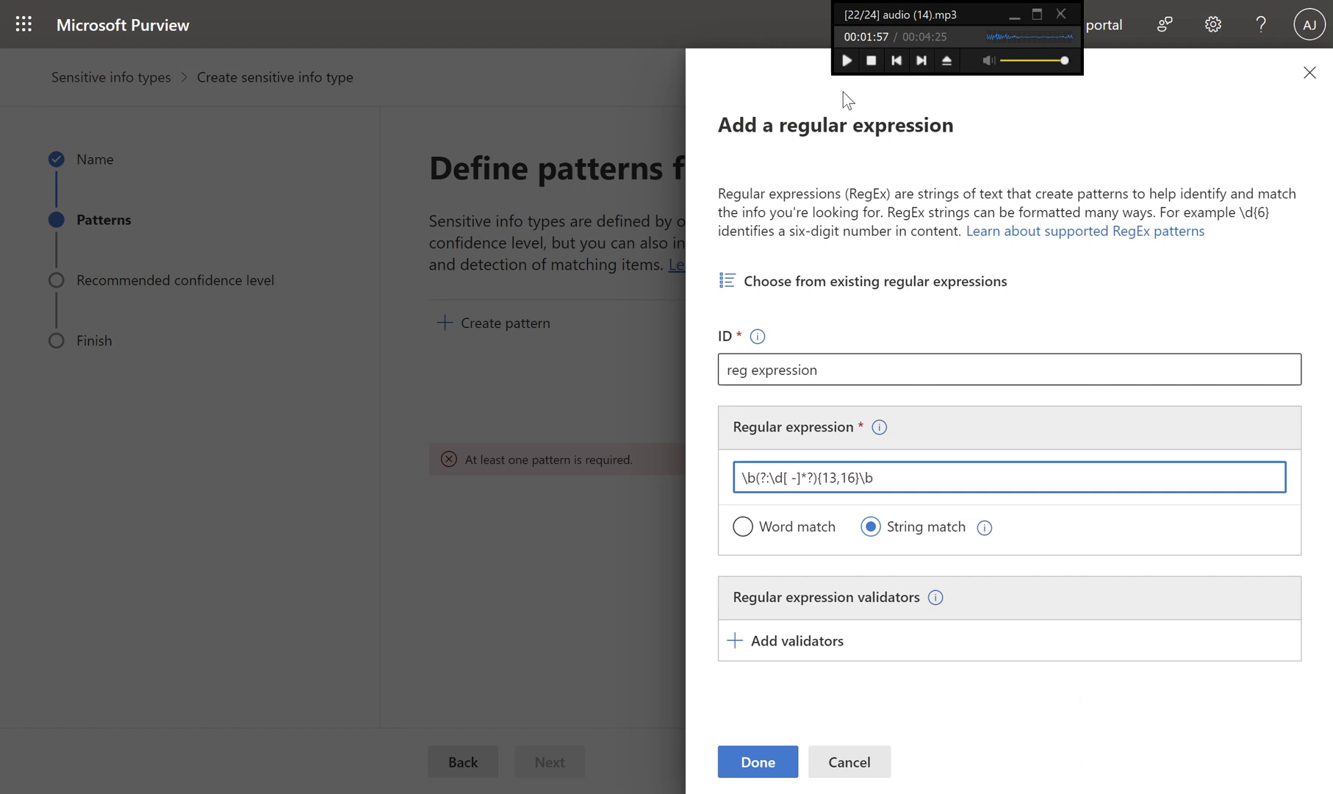
left_click(847, 60)
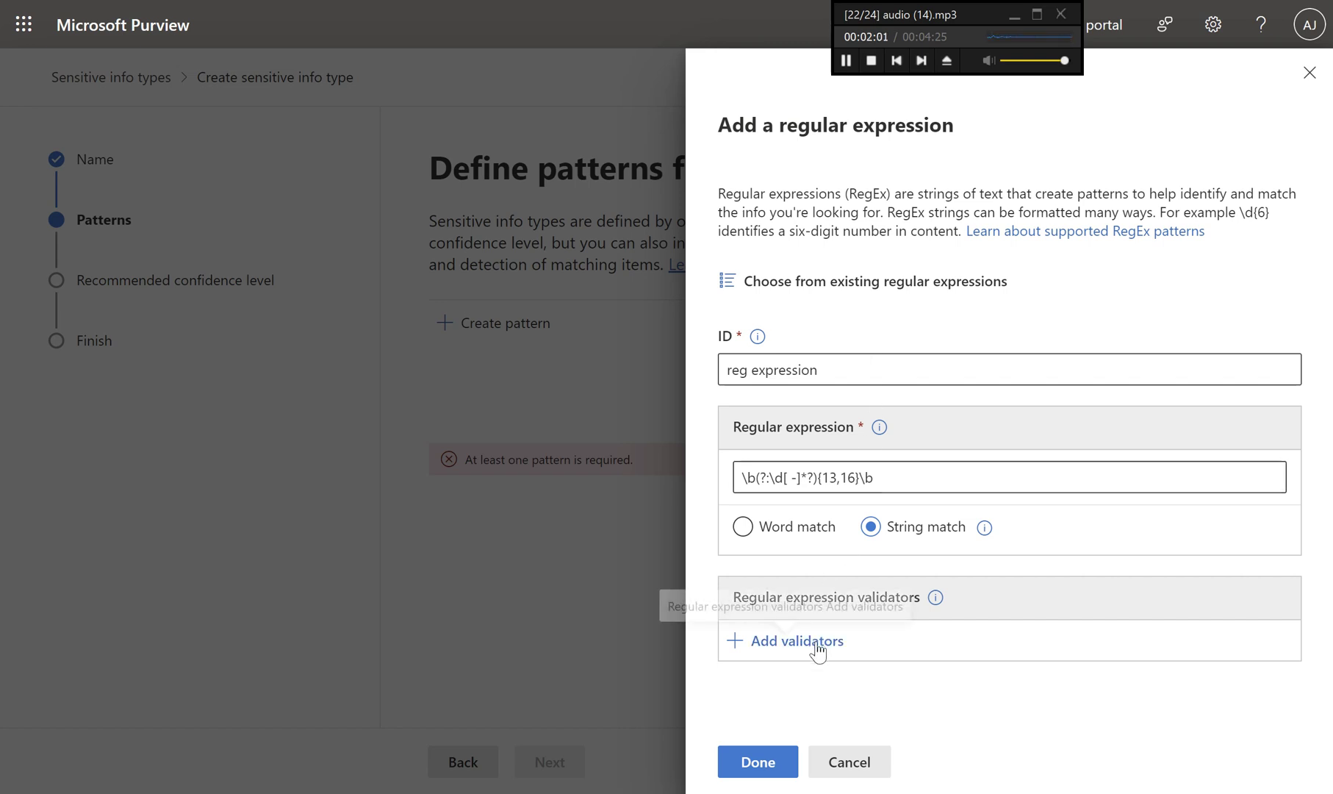
Save the regex primary element and set character proximity to 50.
left_click(772, 769)
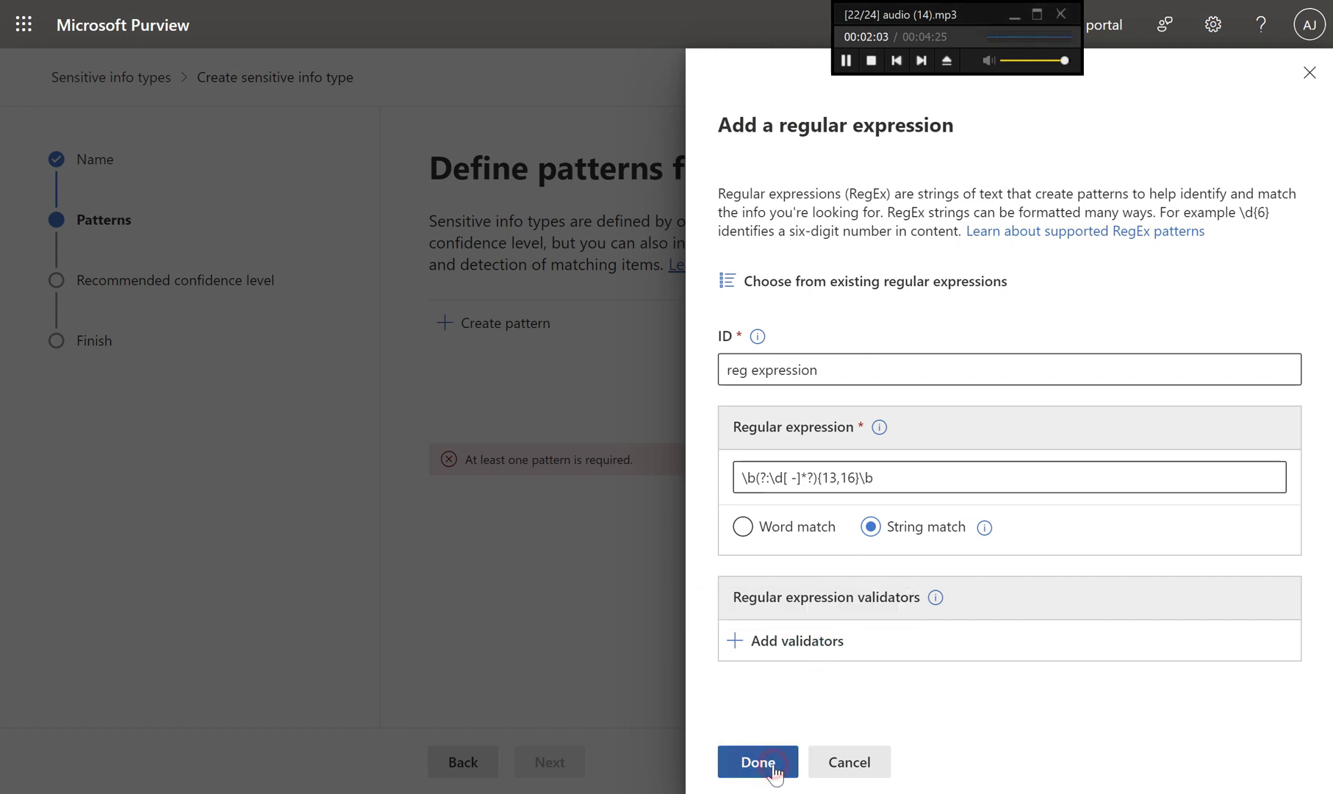
double_click(1052, 577)
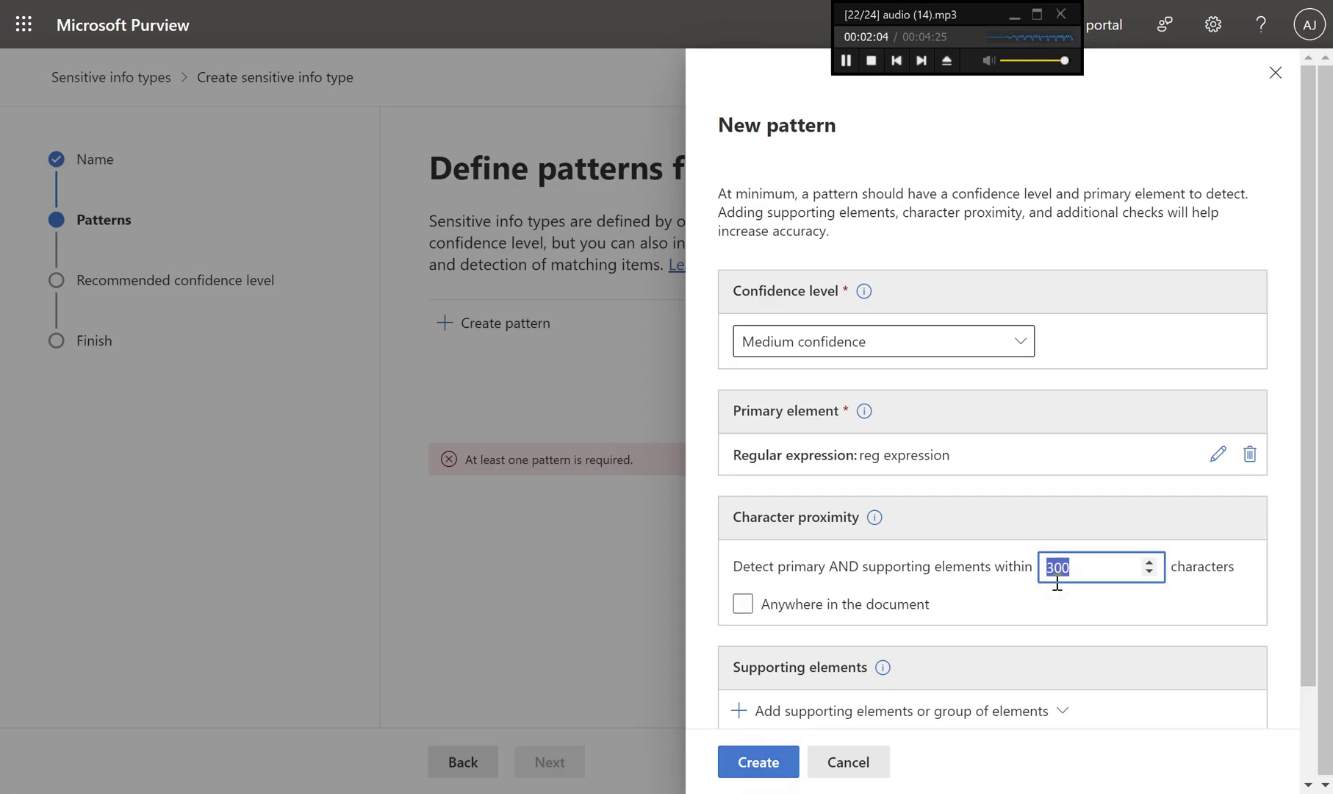
type("50")
left_click(1072, 416)
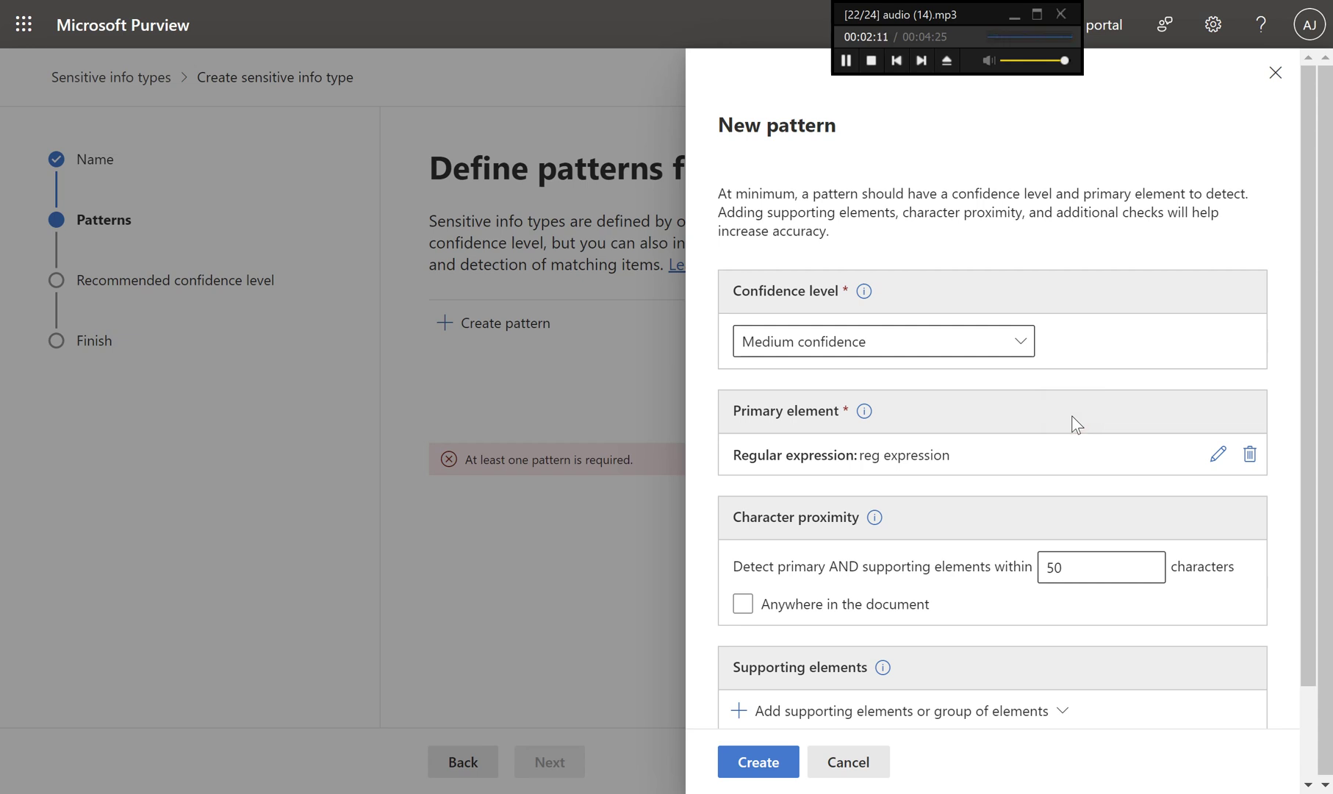
Add a keyword list as a supporting element.
scroll(1073, 420, "down", 3)
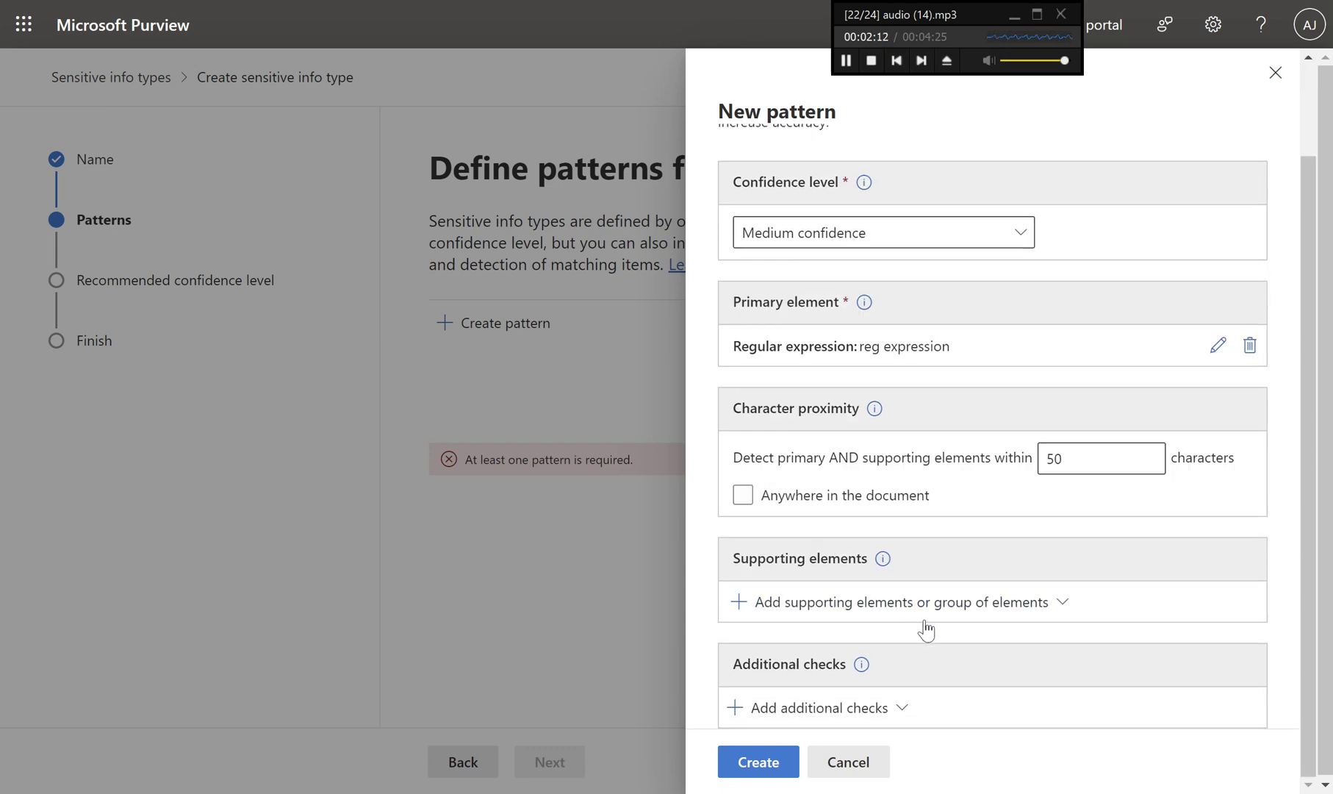
left_click(941, 604)
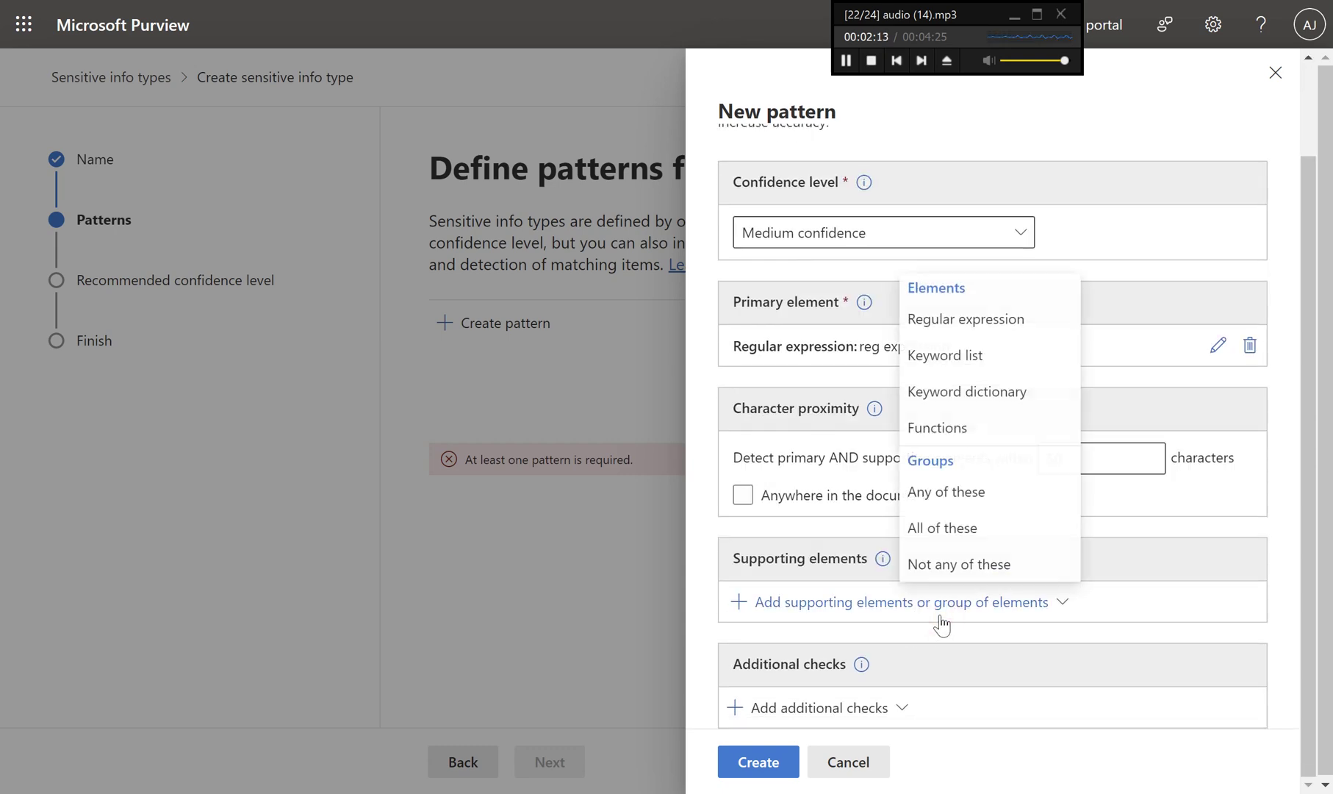
left_click(980, 358)
Give the keyword list the ID 'list'.
left_click(932, 352)
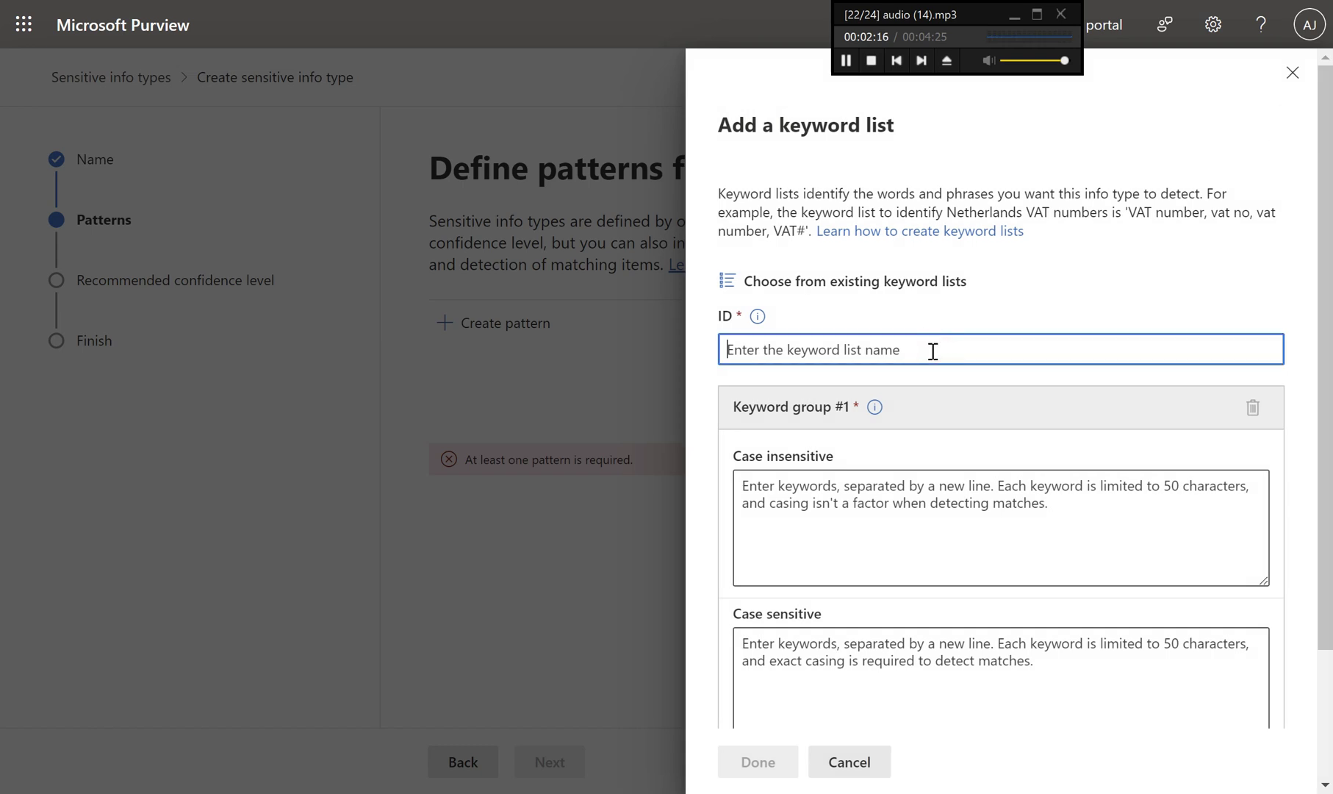
type("list")
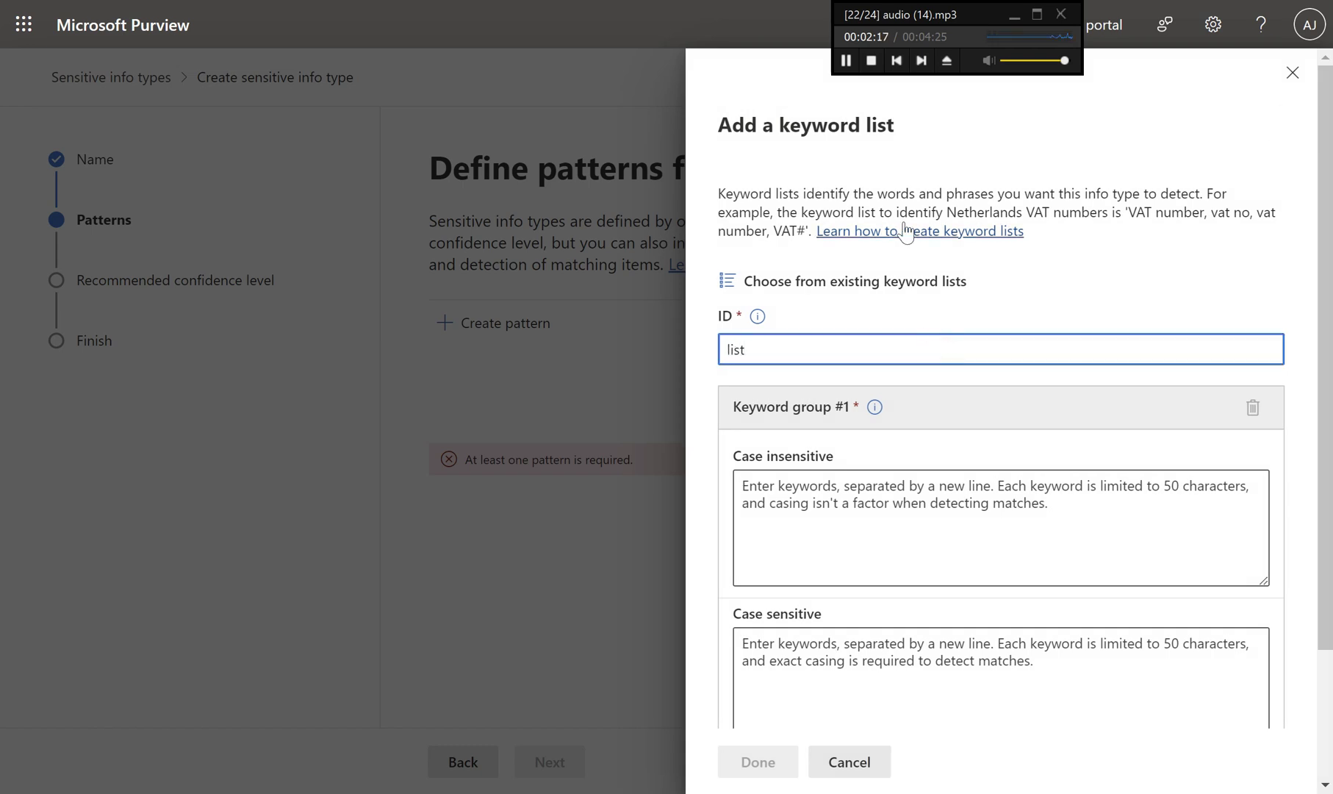
left_click(849, 64)
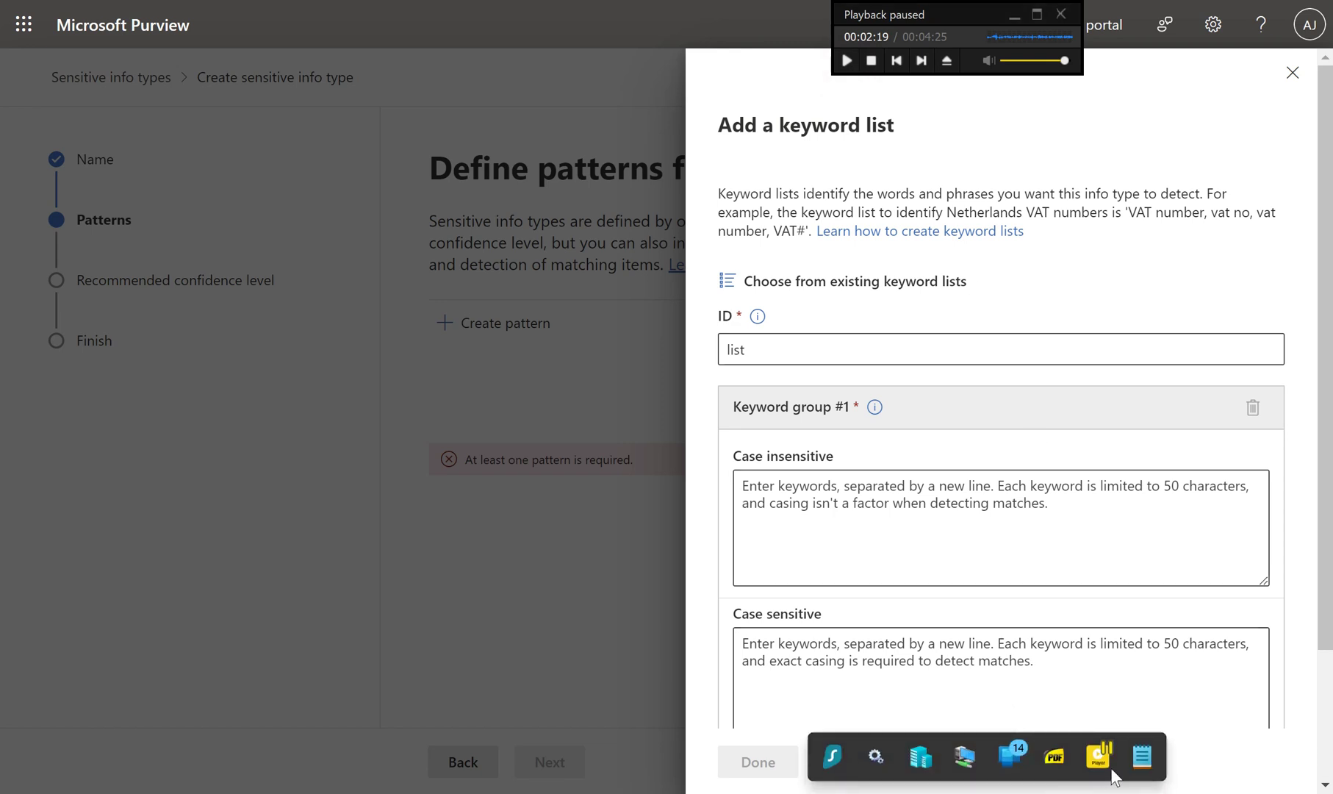
Copy the keyword line from the Notepad notes.
left_click(1142, 758)
left_click(1067, 622)
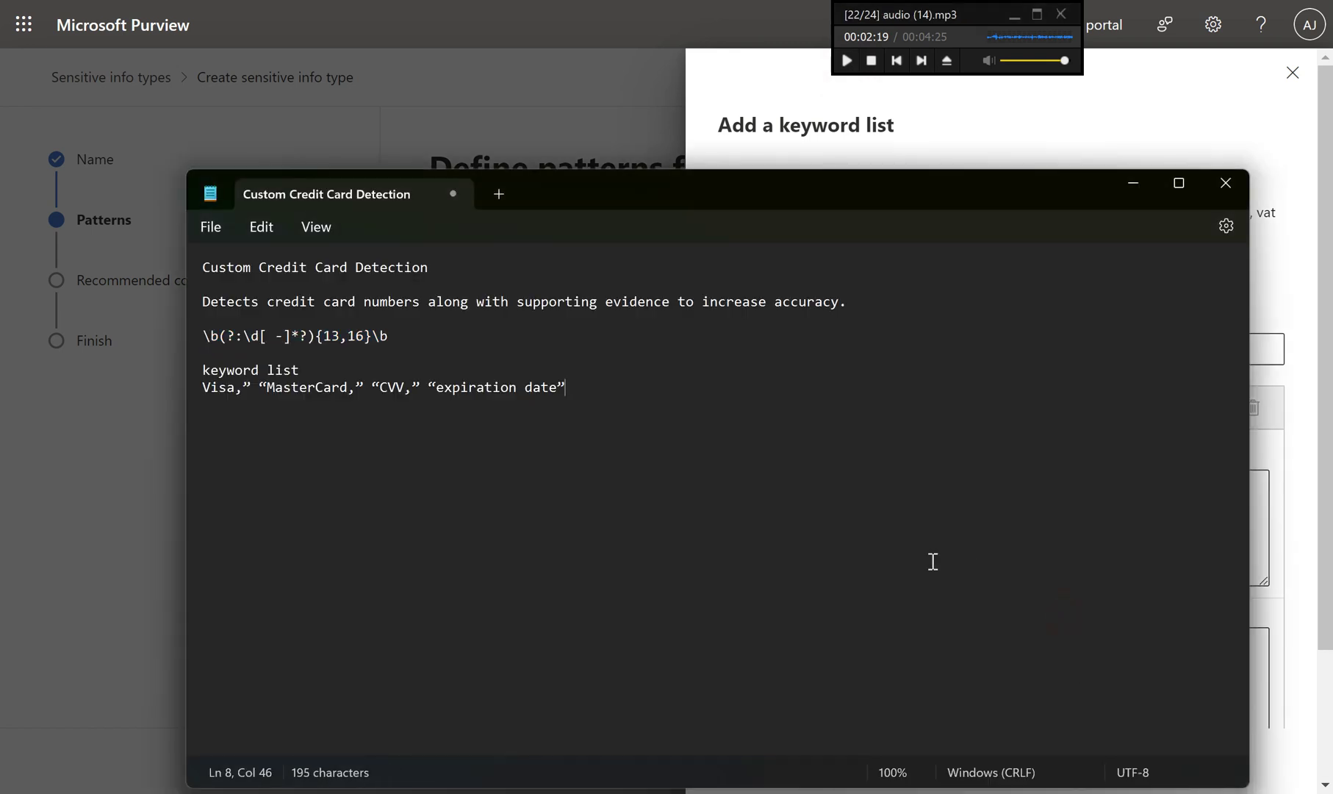
triple_click(523, 388)
key("ctrl+c")
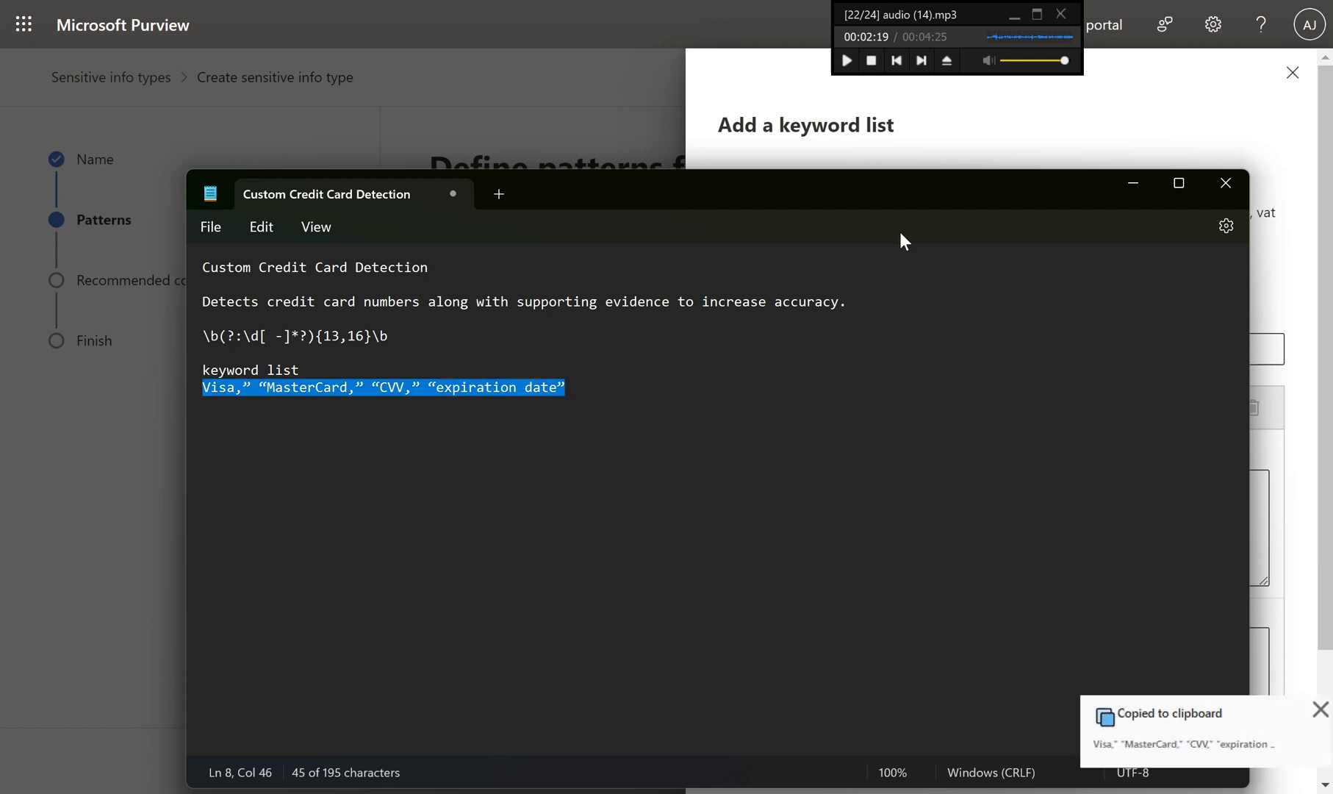
left_click(993, 157)
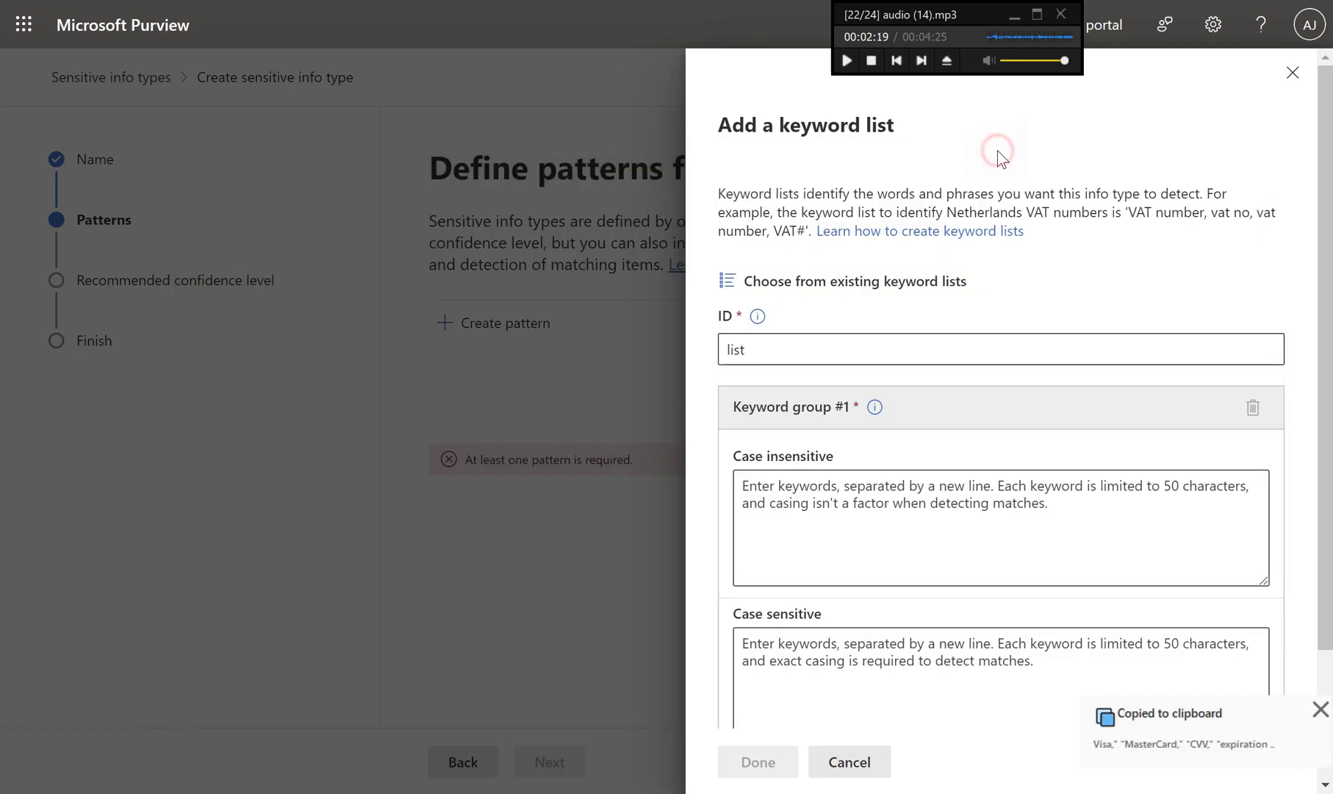
Enter Visa, MasterCard, CVV and expiration date as case-insensitive keywords, fixing the quote after MasterCard.
left_click(919, 516)
key("ctrl+v")
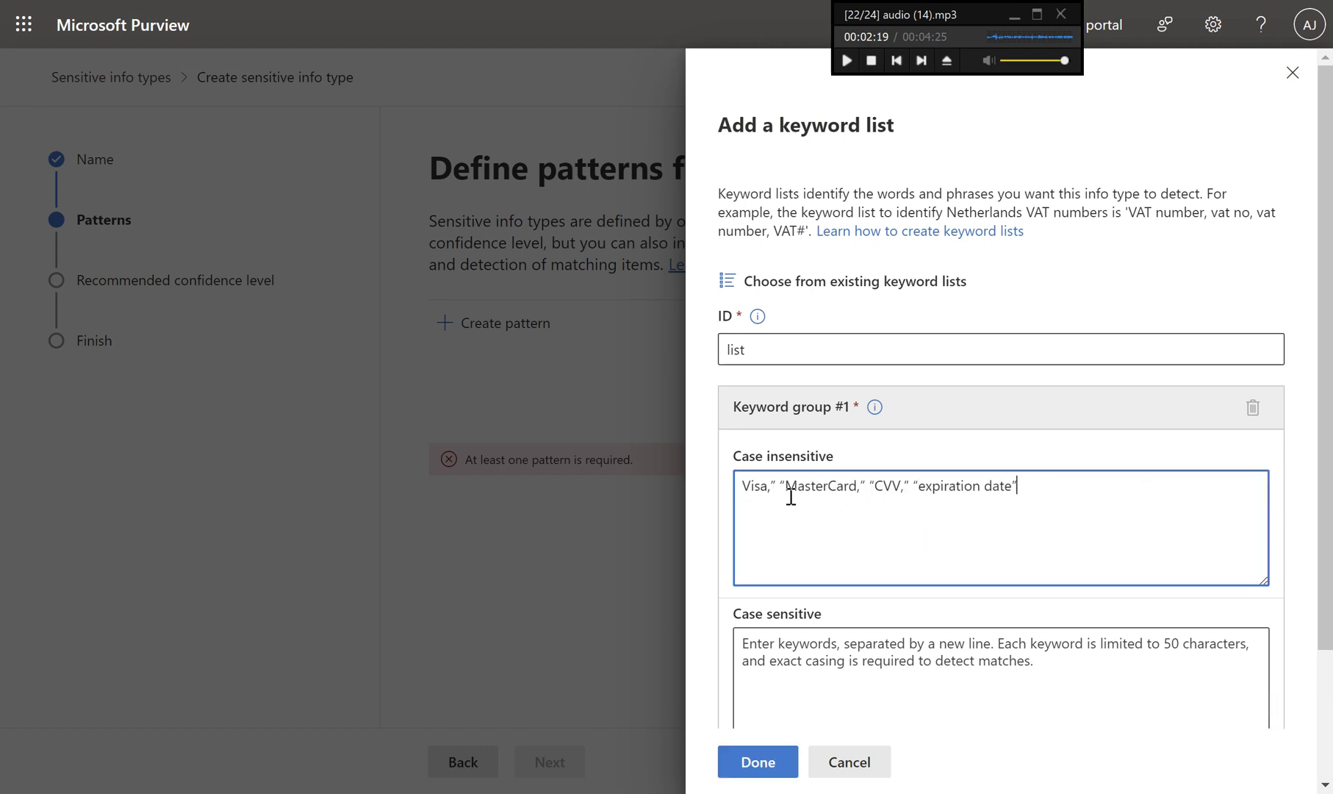
left_click(867, 483)
key("BackSpace")
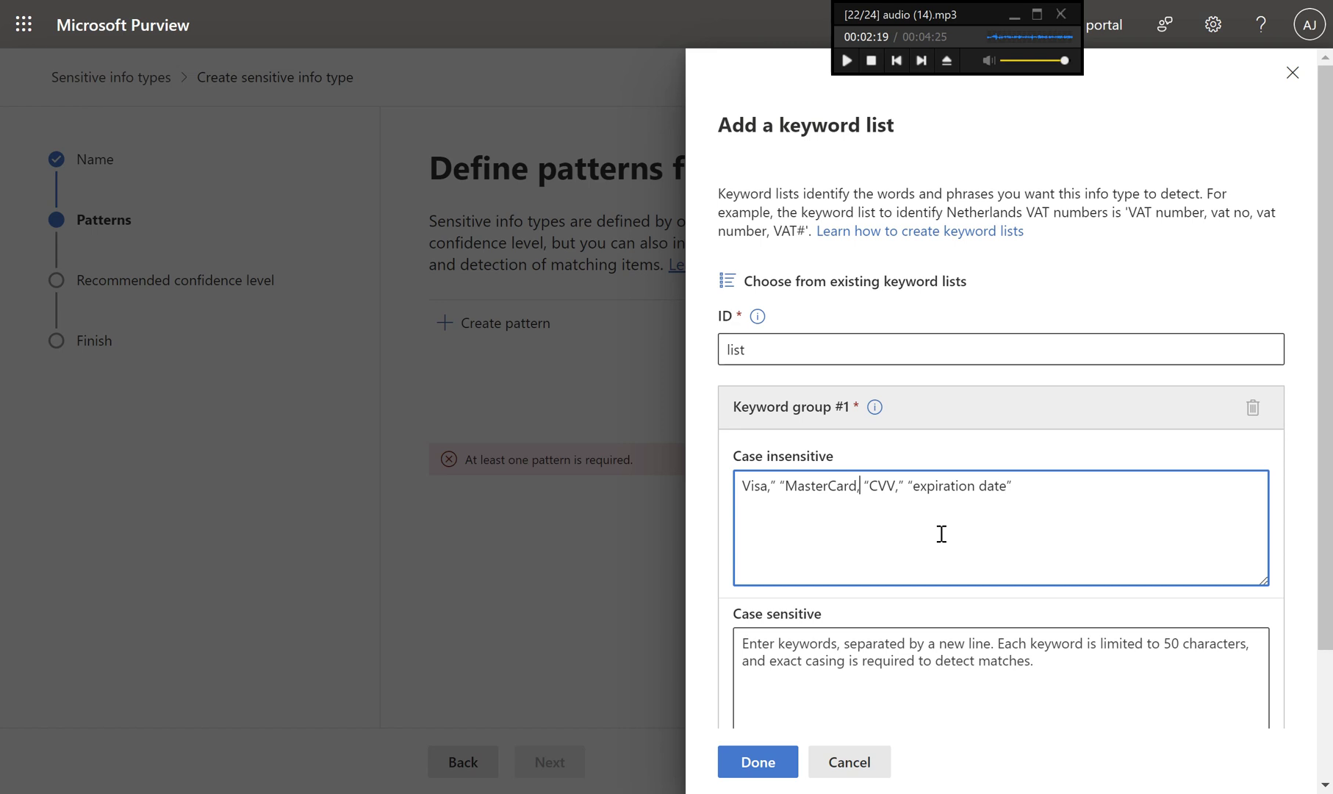
type("\"")
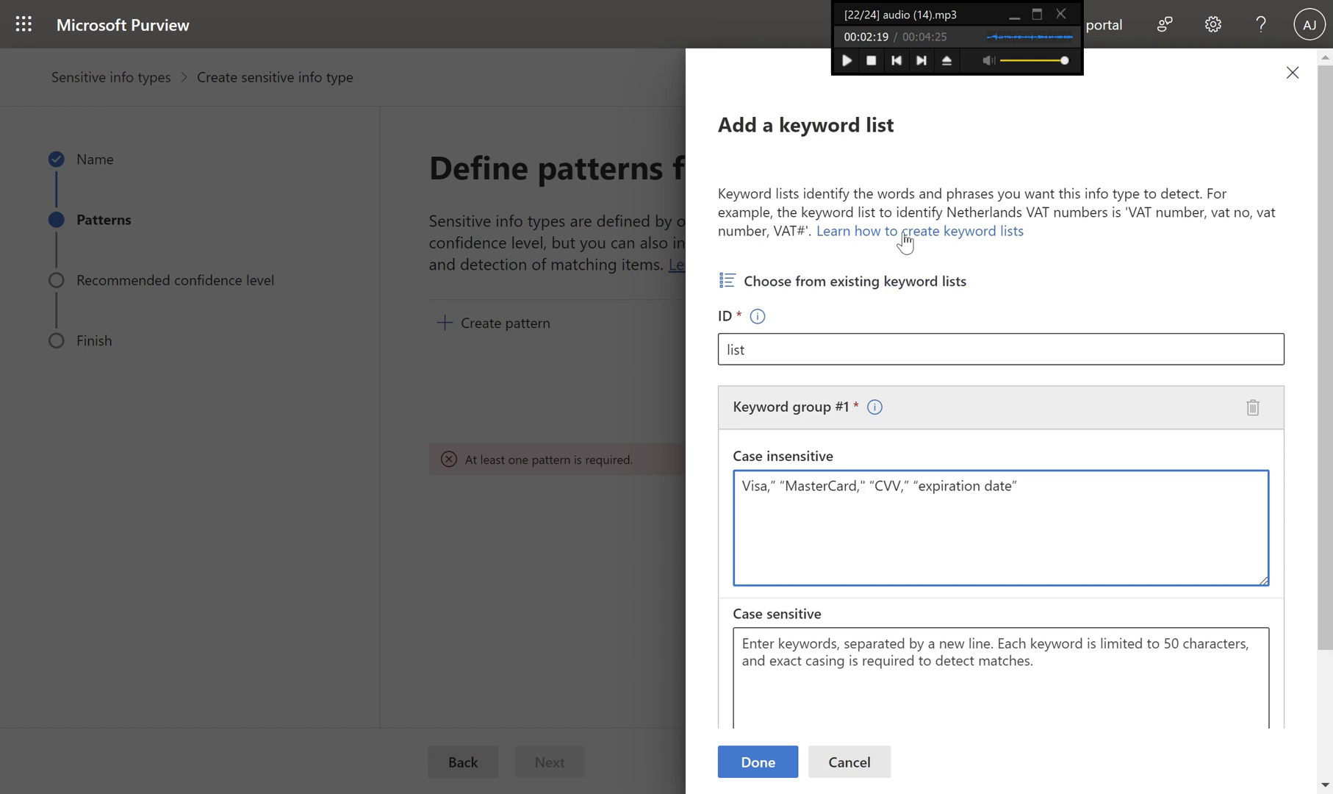
left_click(847, 60)
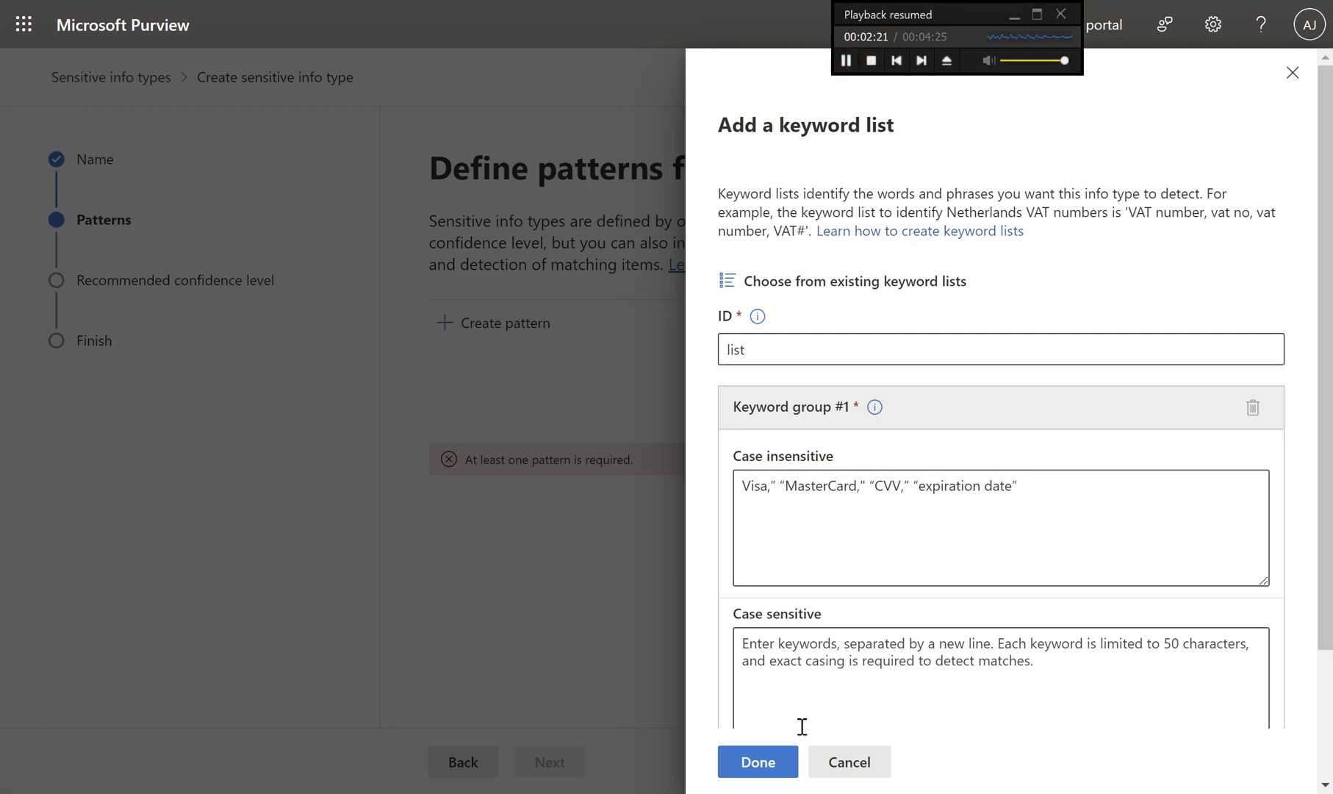
scroll(1198, 558, "down", 3)
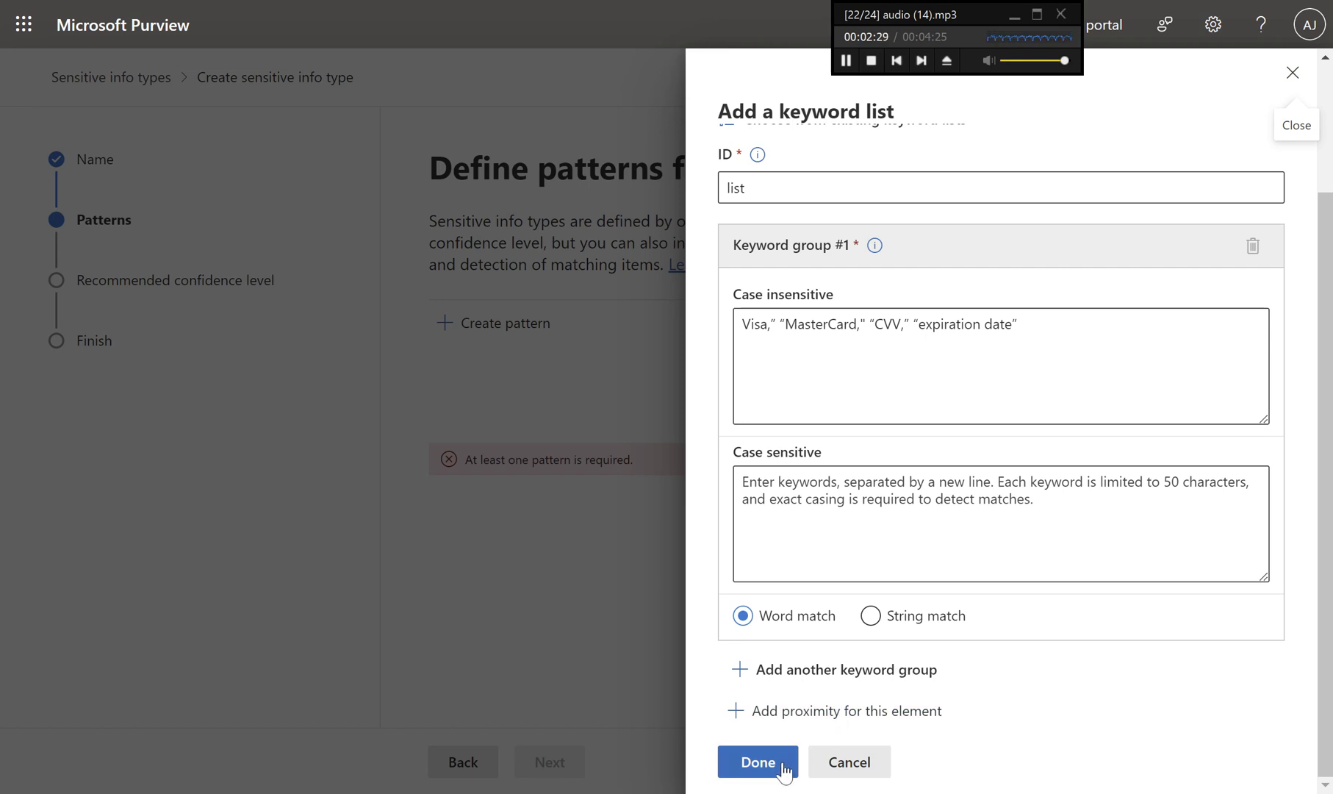
Save the keyword list, review the additional checks, and create Pattern #1 at Medium confidence.
left_click(757, 762)
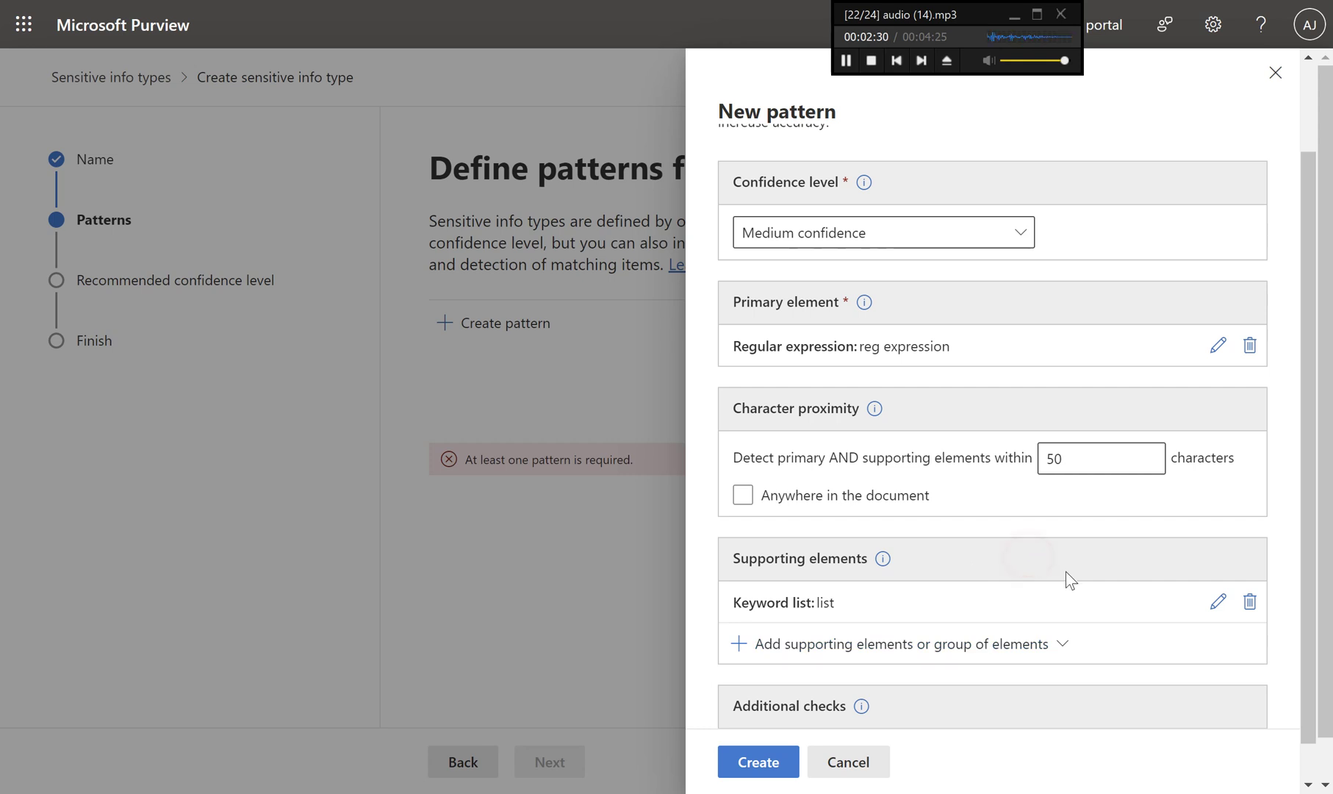
scroll(1065, 571, "down", 1)
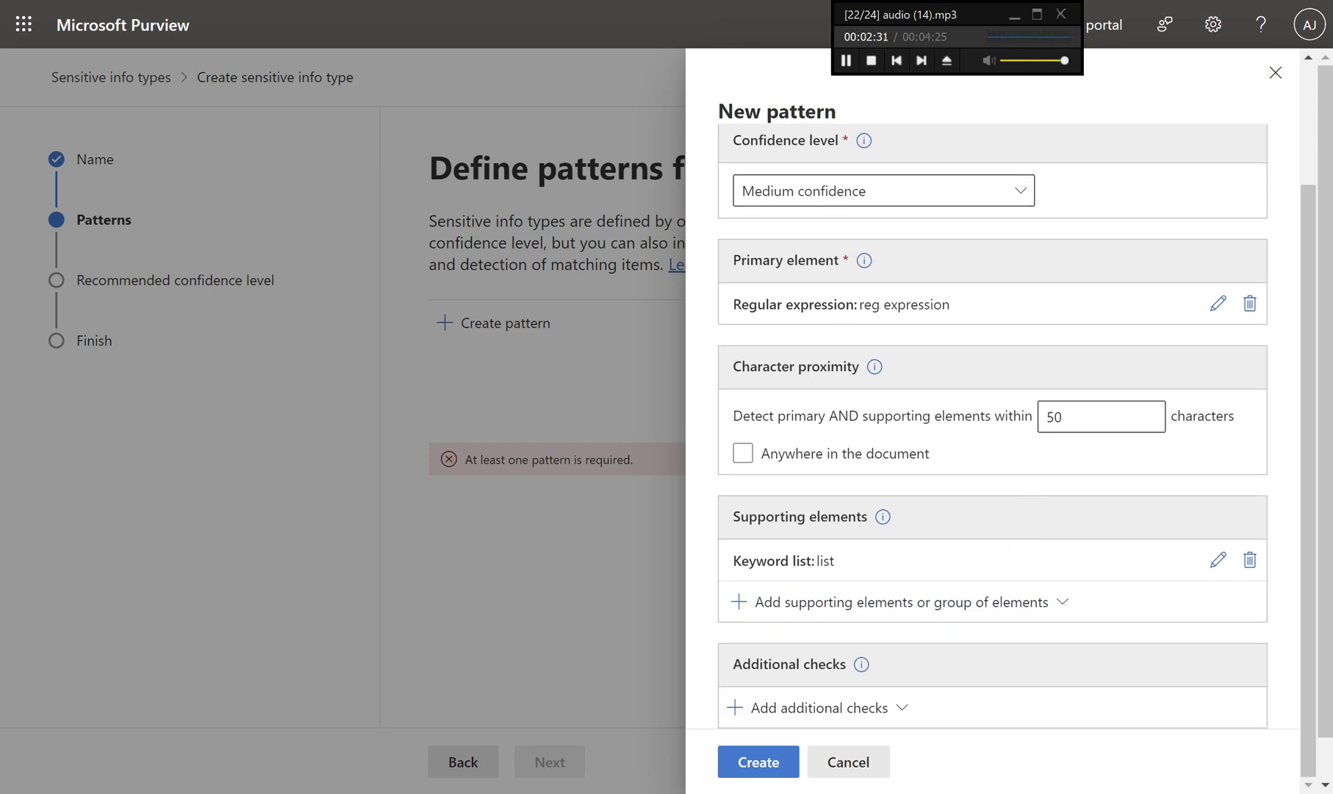
left_click(882, 709)
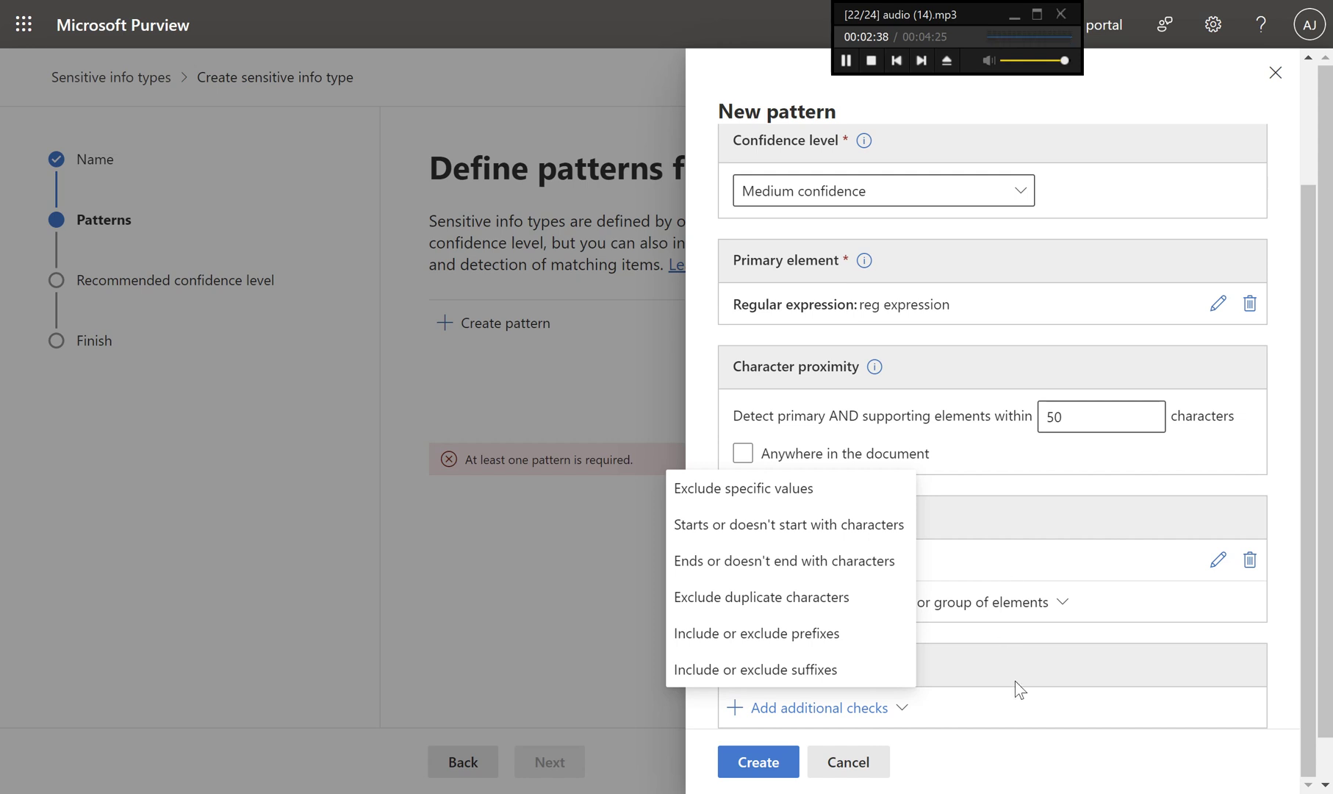
left_click(779, 763)
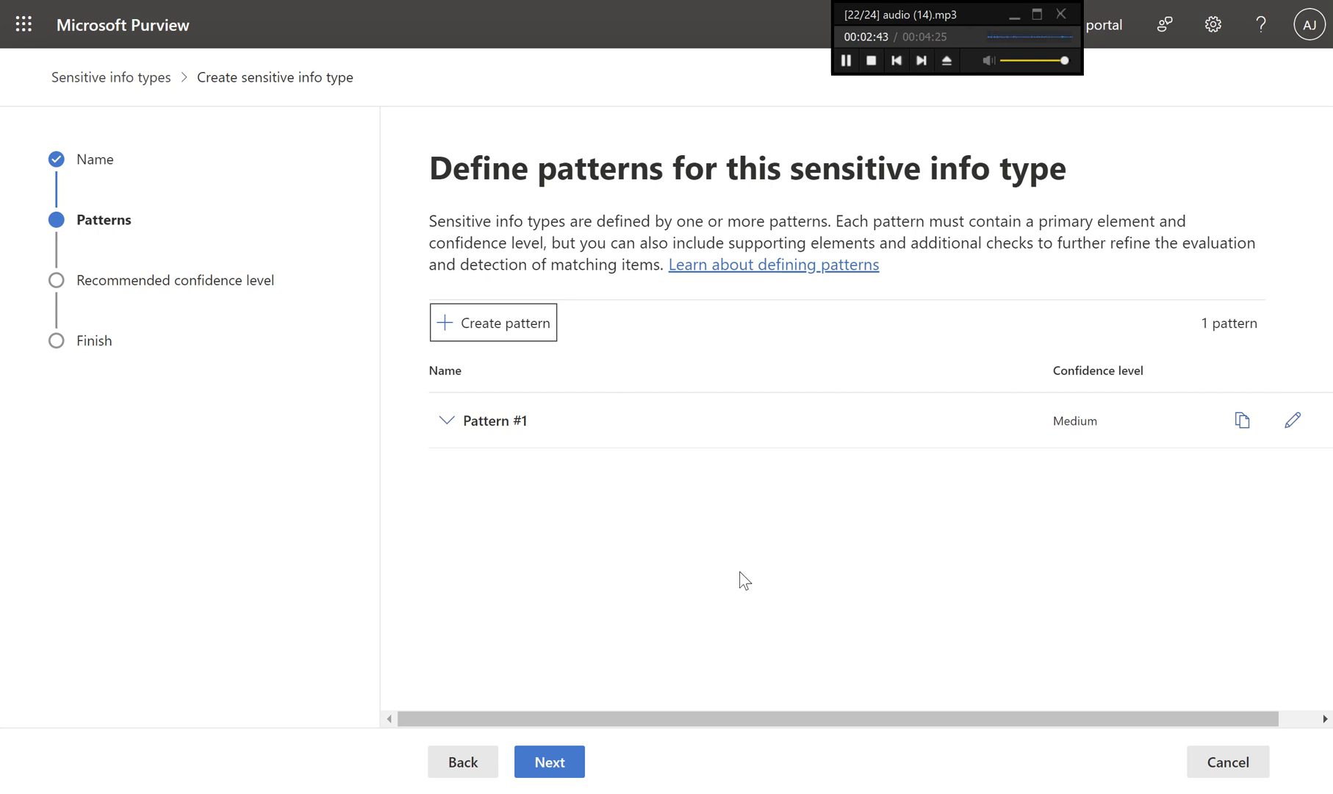
Move past the Patterns and confidence steps, keeping Medium as the recommended level.
left_click(566, 768)
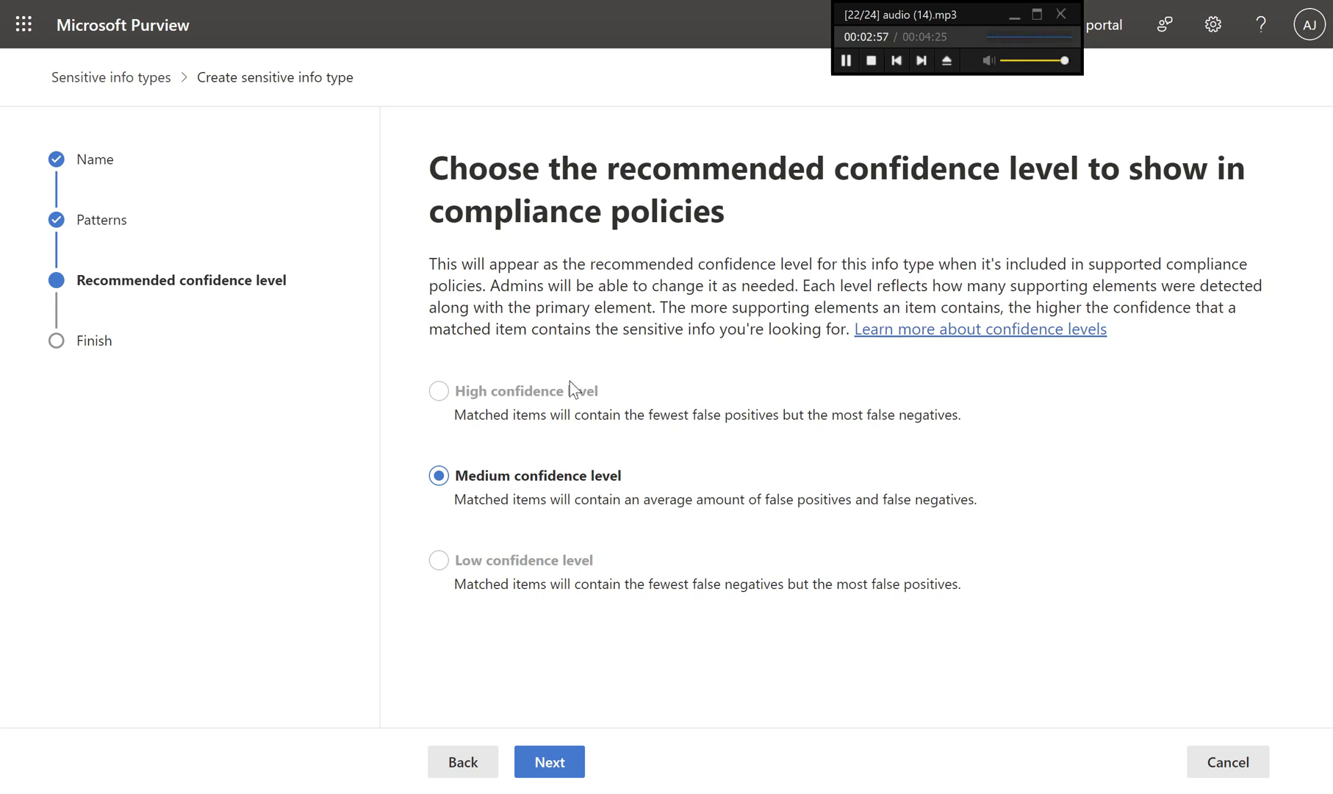
left_click(553, 763)
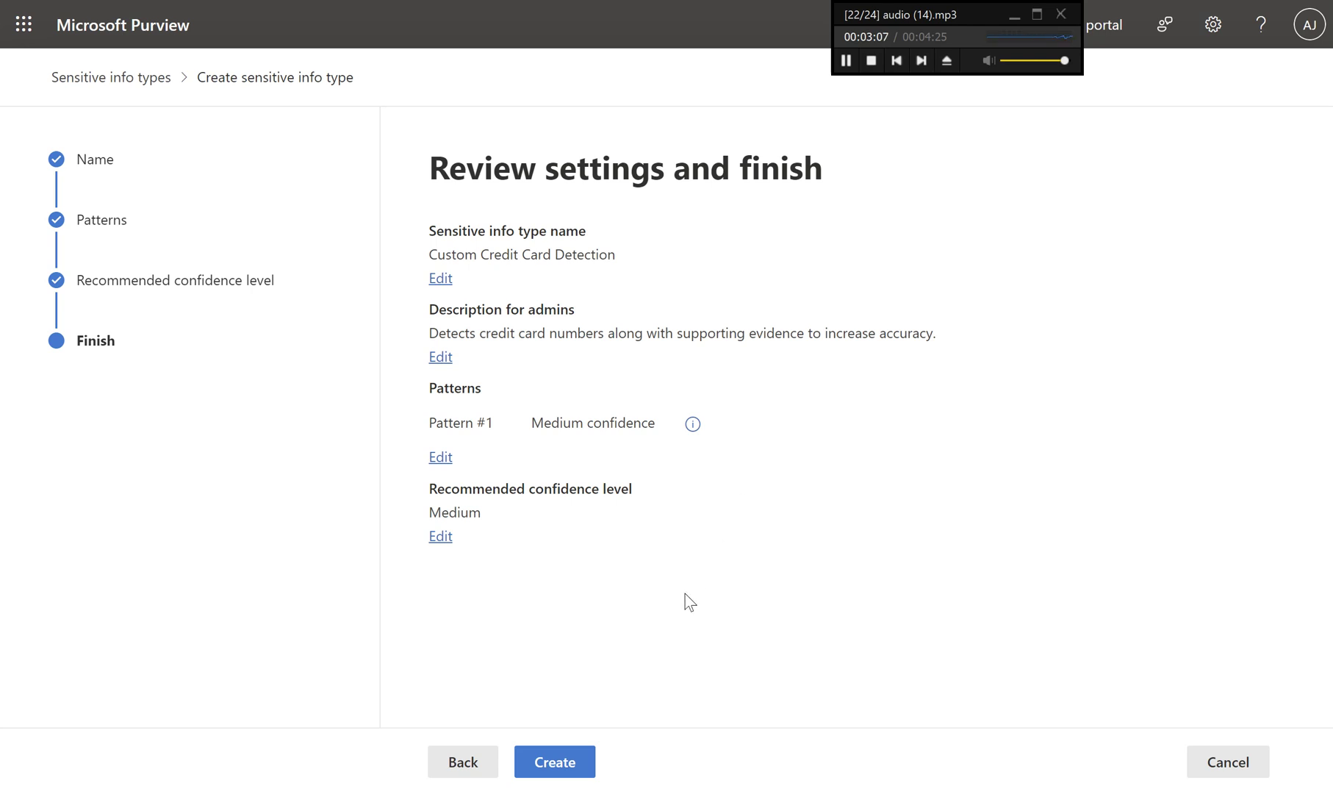
Create the Custom Credit Card Detection sensitive info type from the review page.
left_click(586, 766)
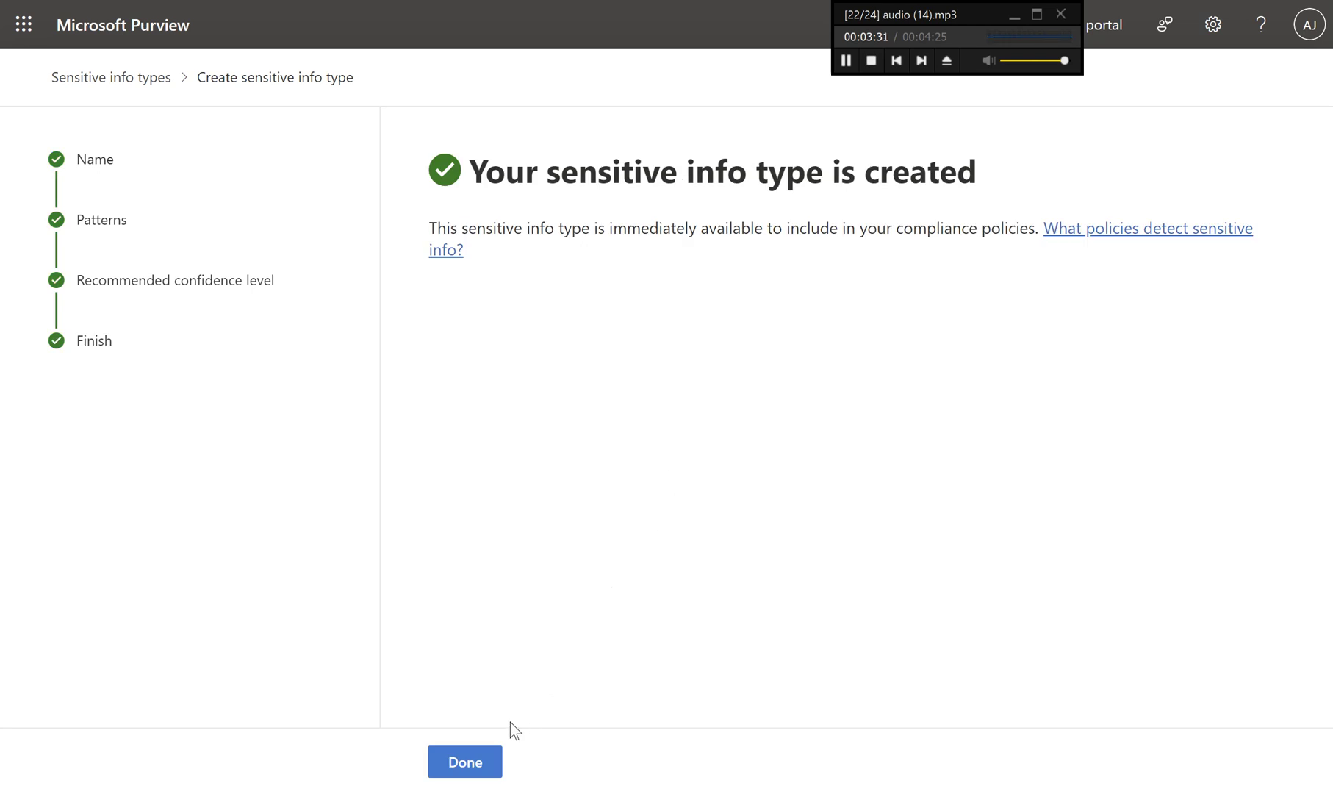
Close the creation confirmation to return to the Sensitive info types list, now showing 328 items.
left_click(488, 767)
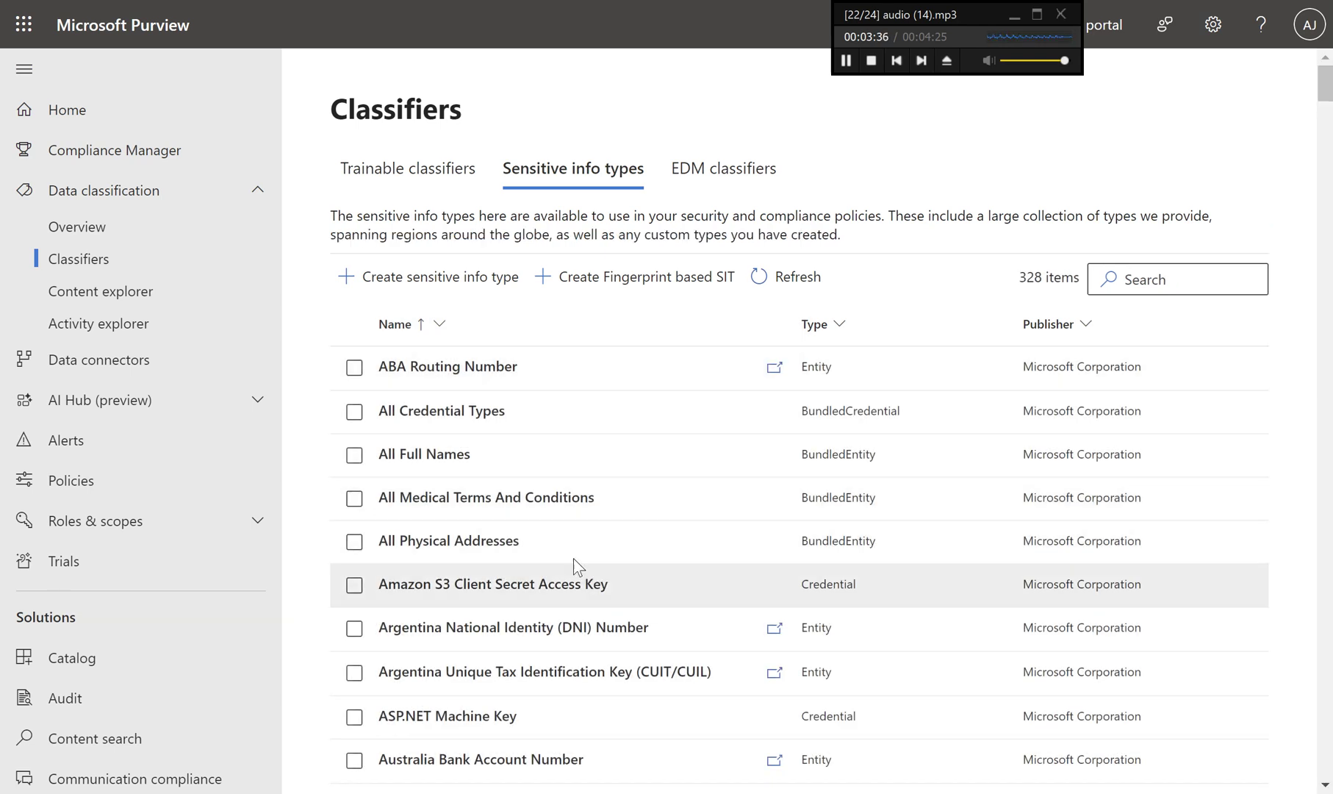
left_click(1143, 277)
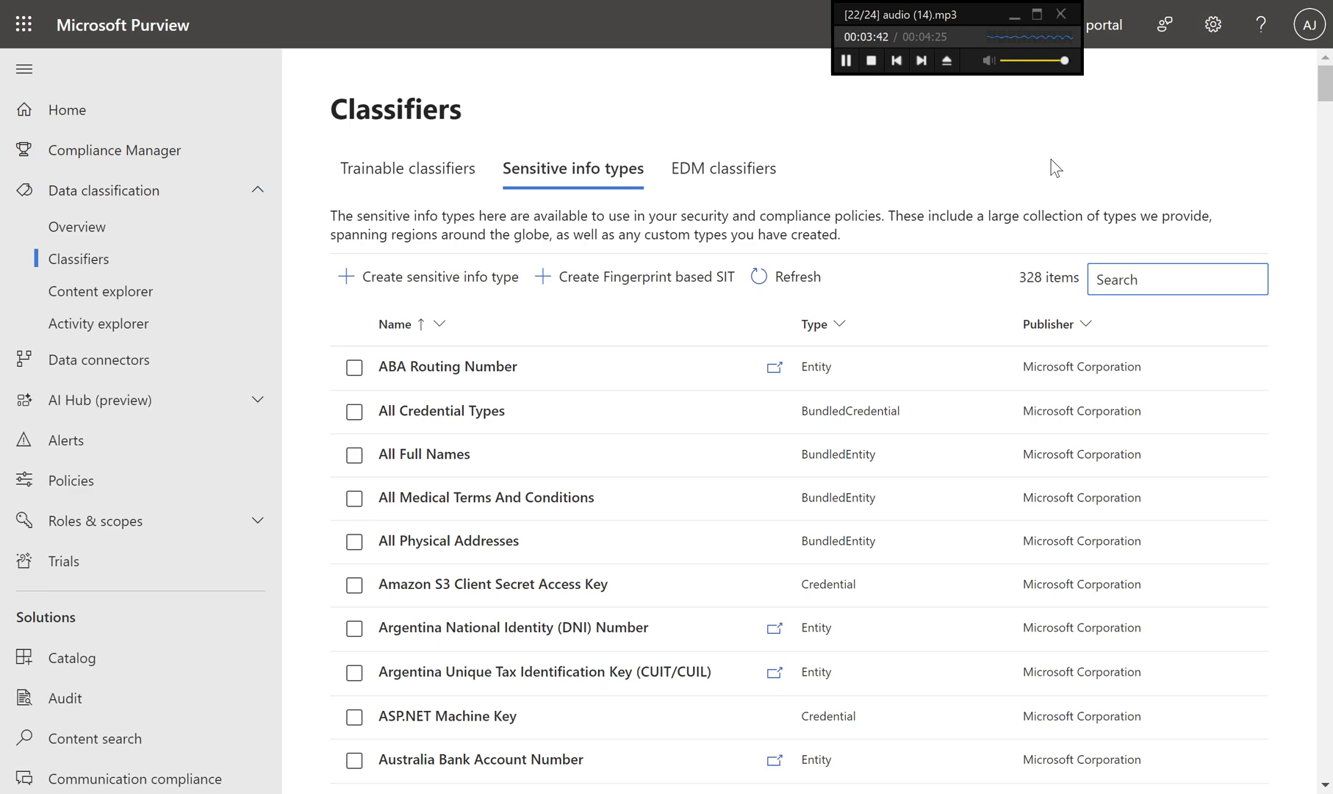
scroll(1051, 160, "down", 3)
scroll(1051, 160, "down", 10)
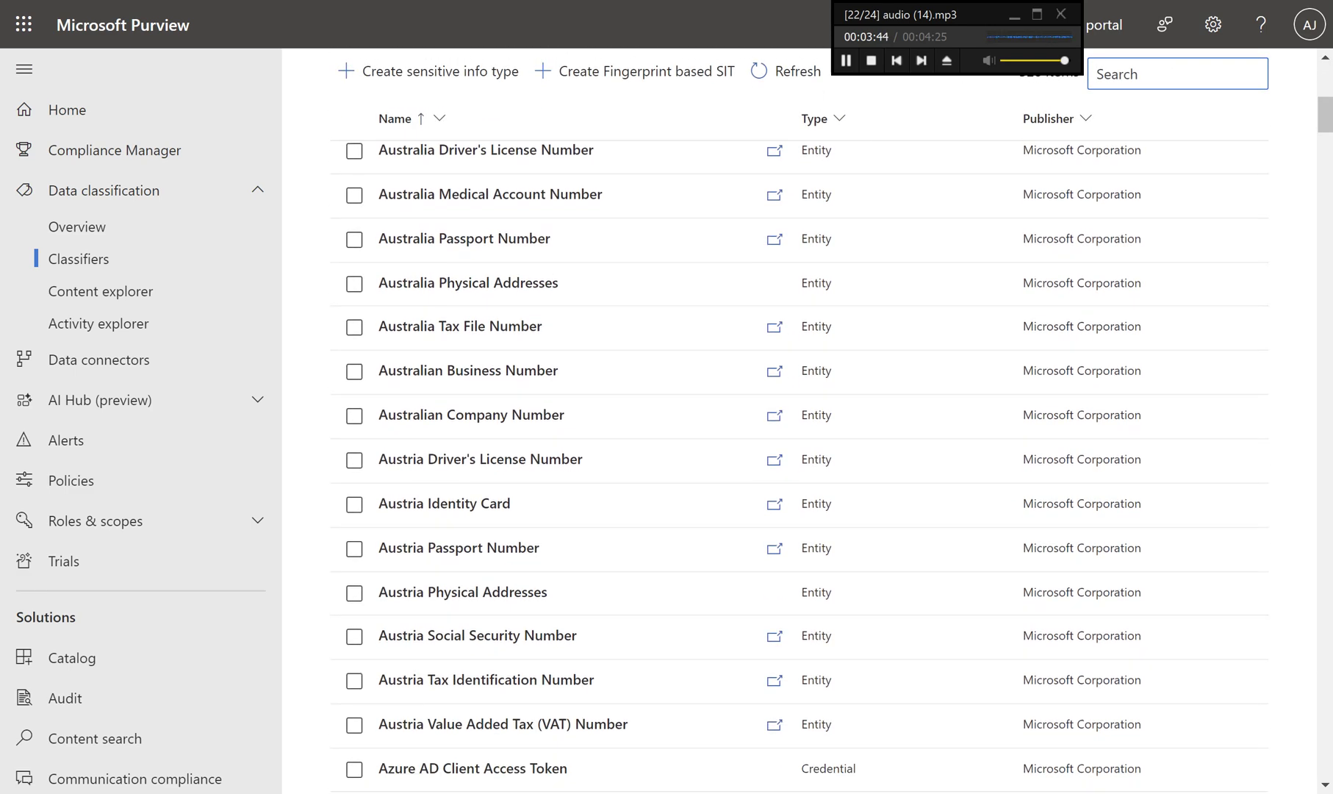
scroll(1051, 160, "down", 6)
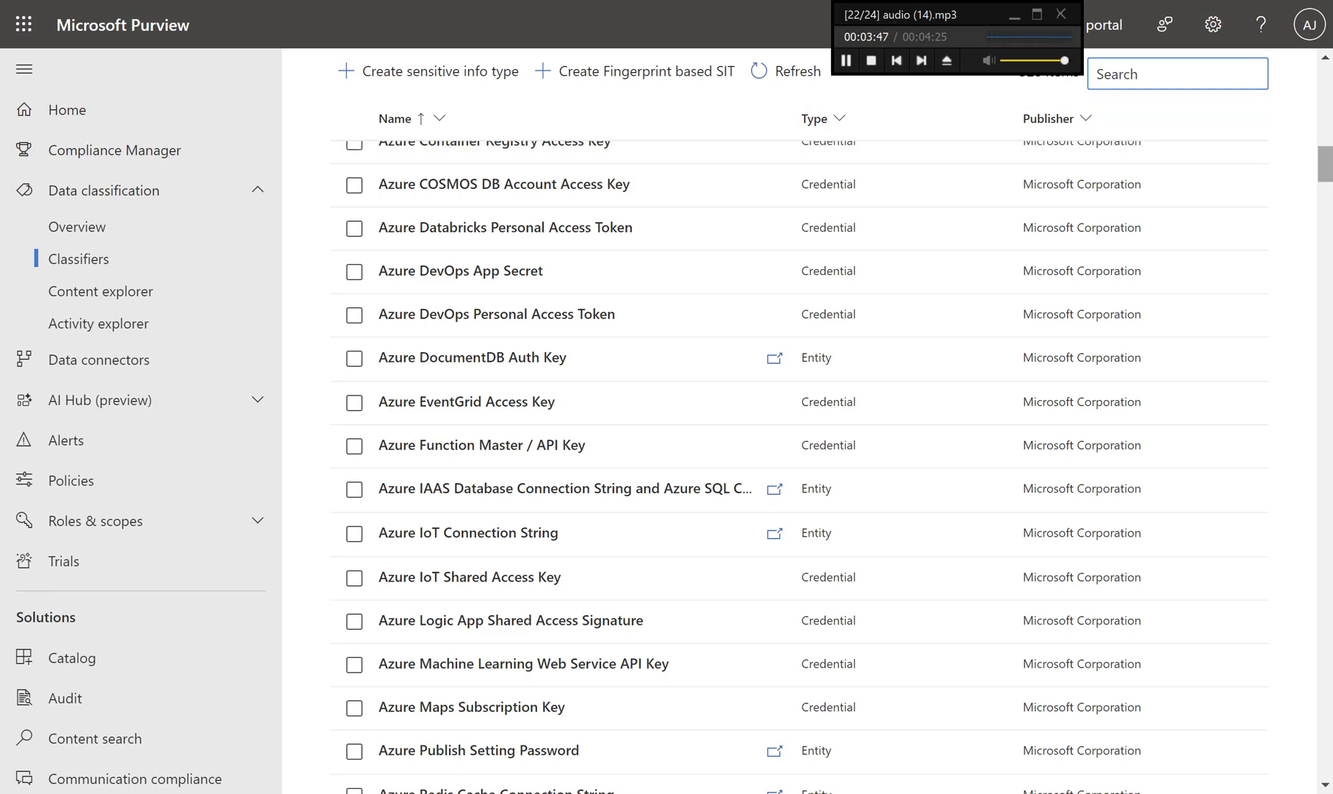
scroll(808, 441, "up", 17)
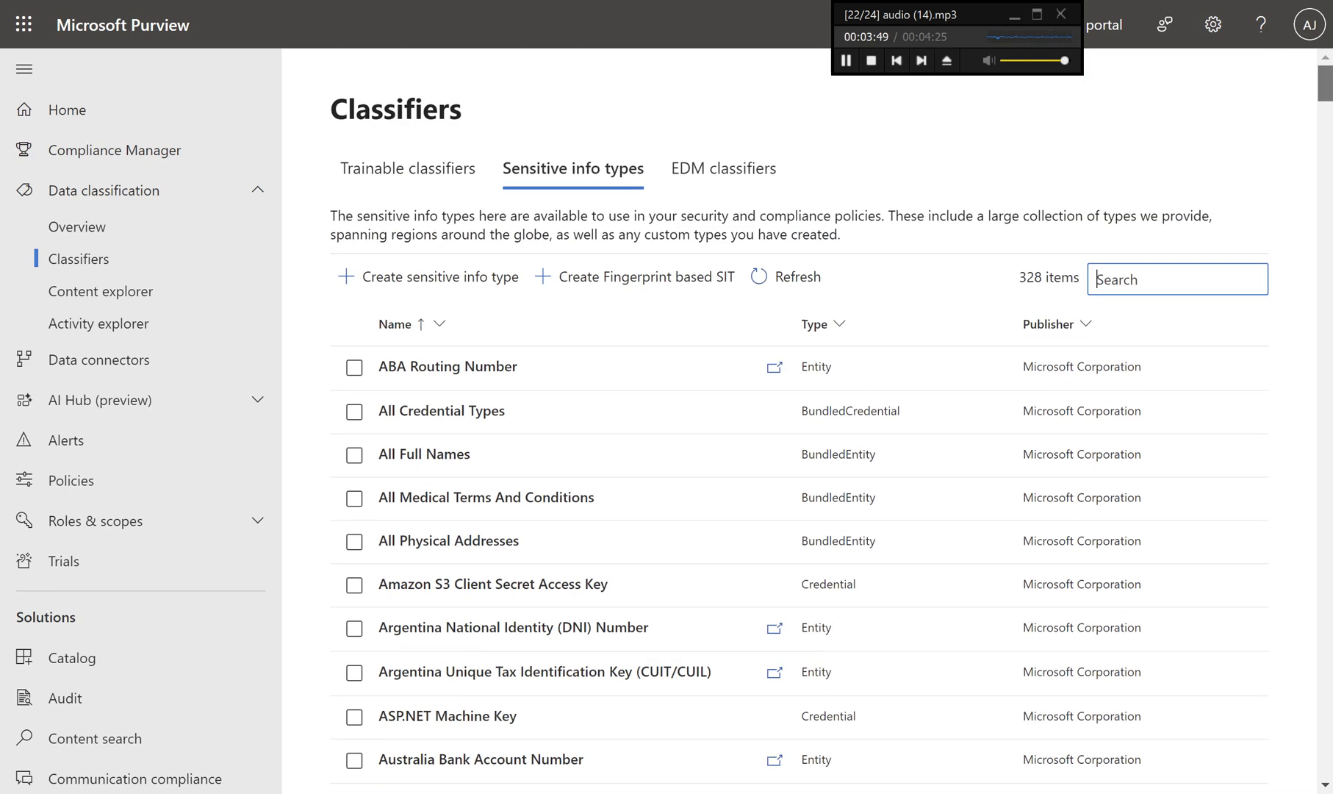